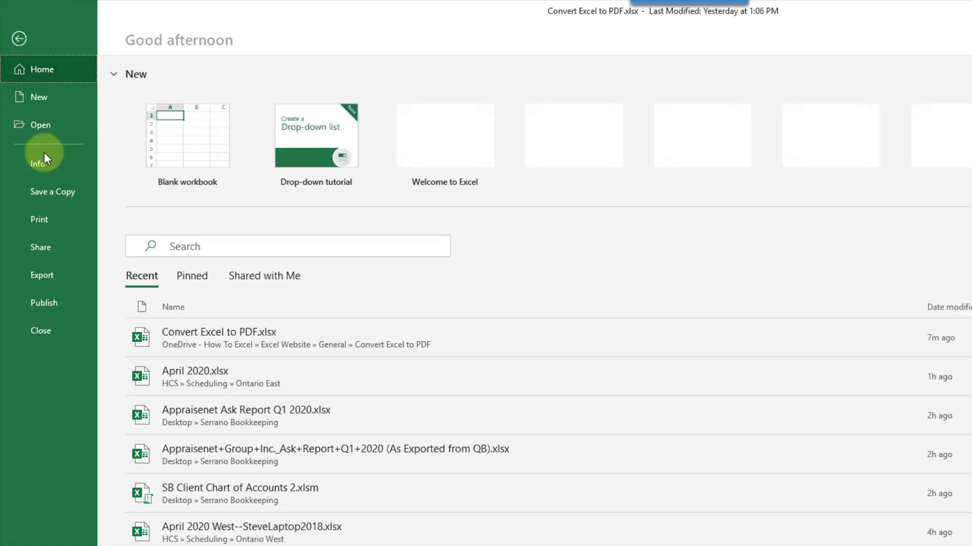
# Save a PDF copy of the workbook as Convert Excel to PDF.pdf, reviewing but cancelling the PDF options.
pyautogui.click(44, 192)
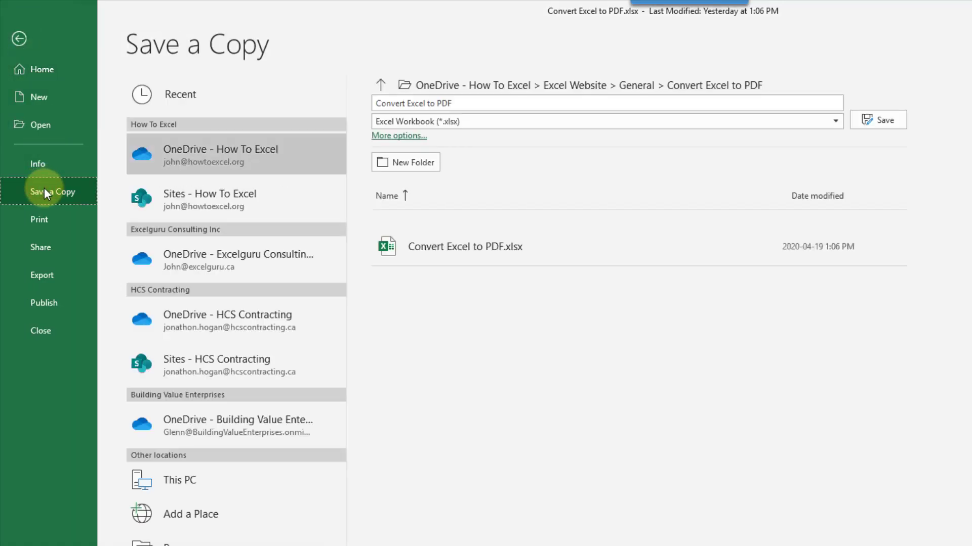
pyautogui.click(481, 122)
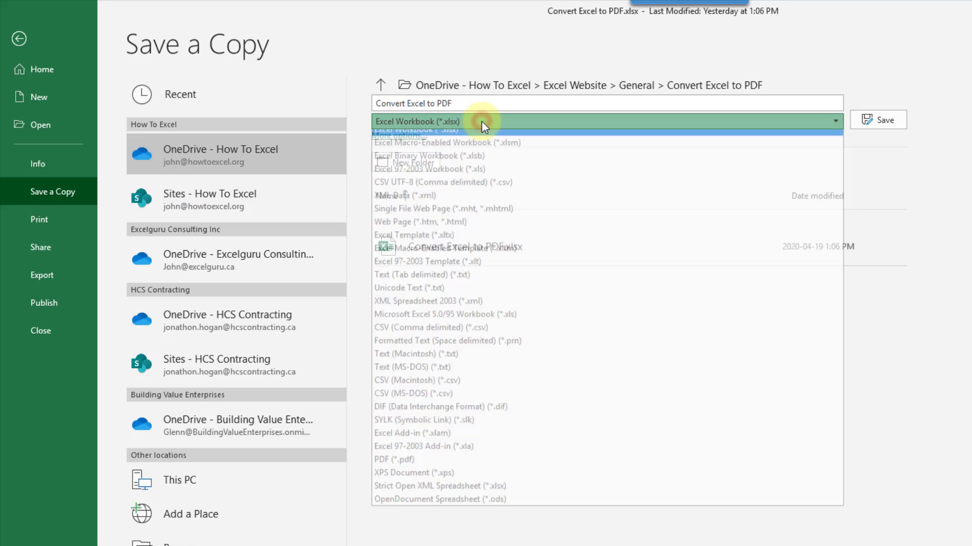
pyautogui.click(438, 467)
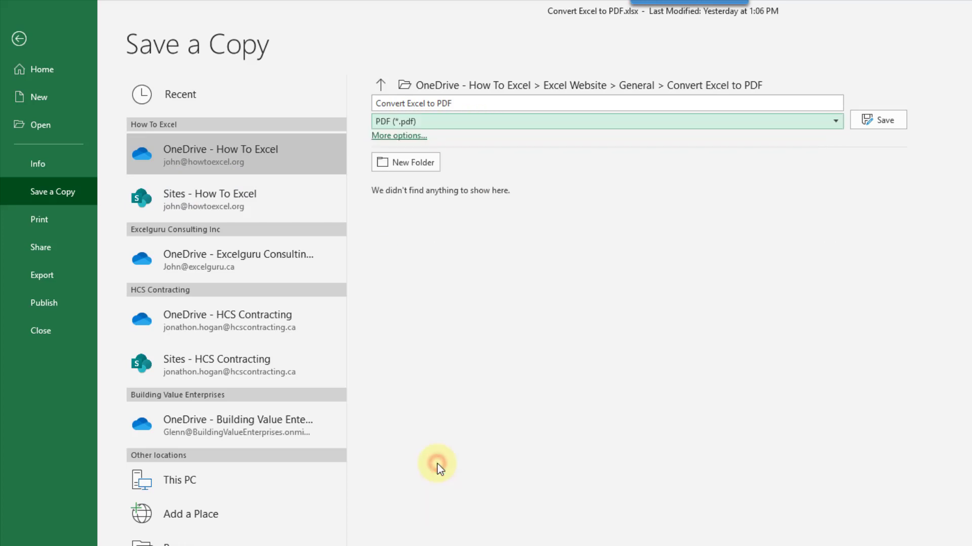
pyautogui.click(419, 136)
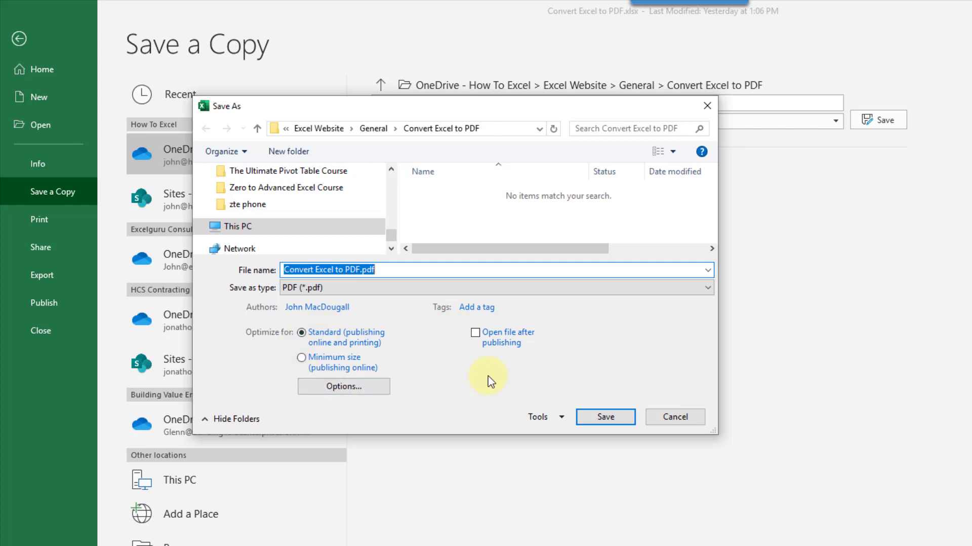
pyautogui.click(347, 385)
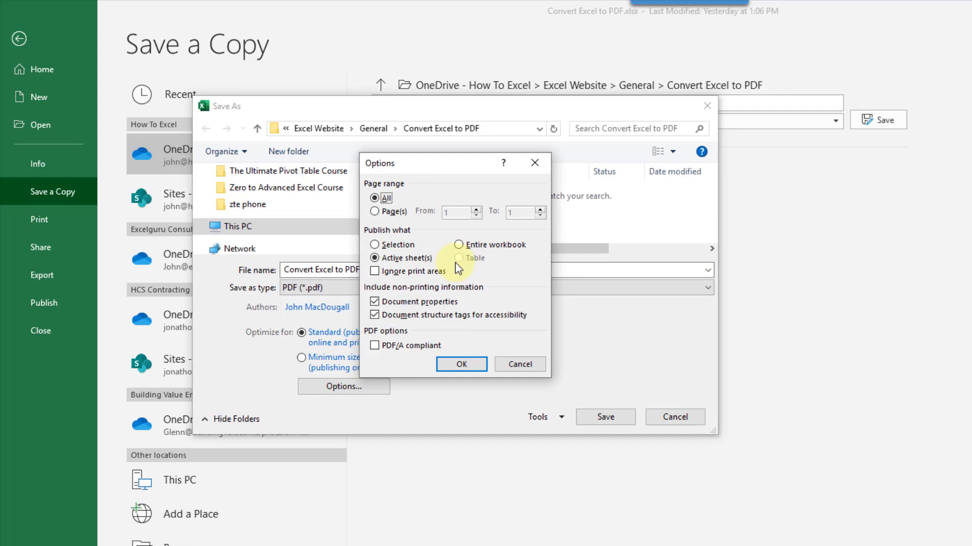
pyautogui.click(513, 366)
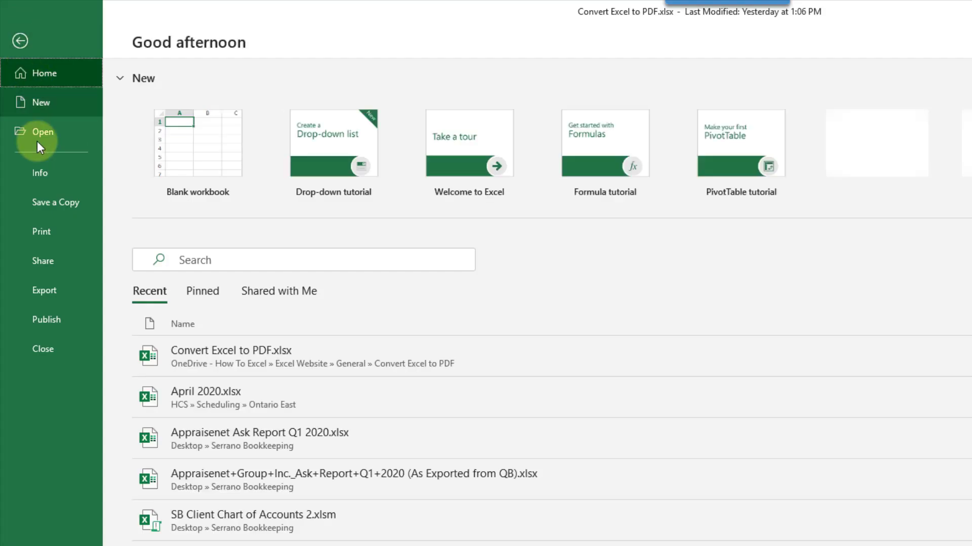
# Export the workbook with Create PDF/XPS, check the publish Options without changes, and prepare Convert Excel to PDF.pdf.
pyautogui.click(42, 287)
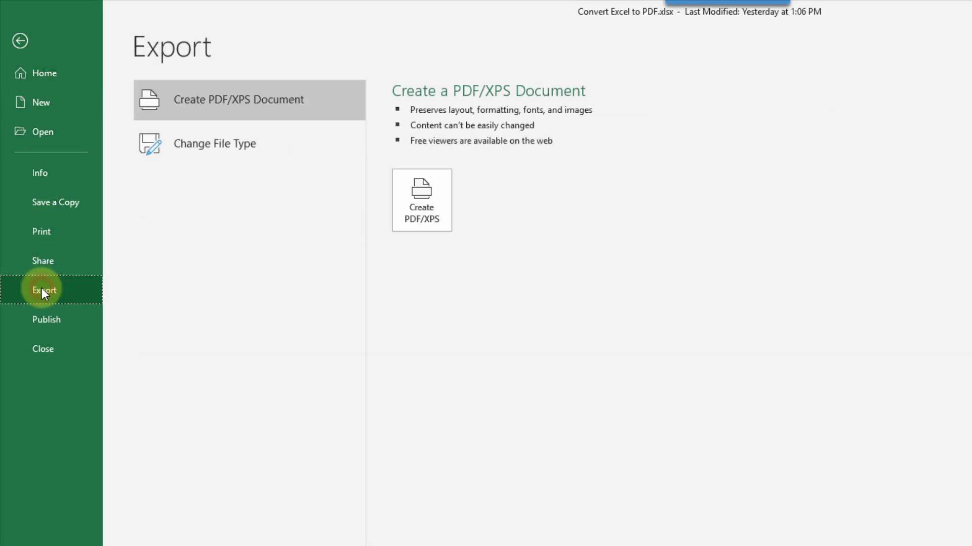
pyautogui.click(242, 107)
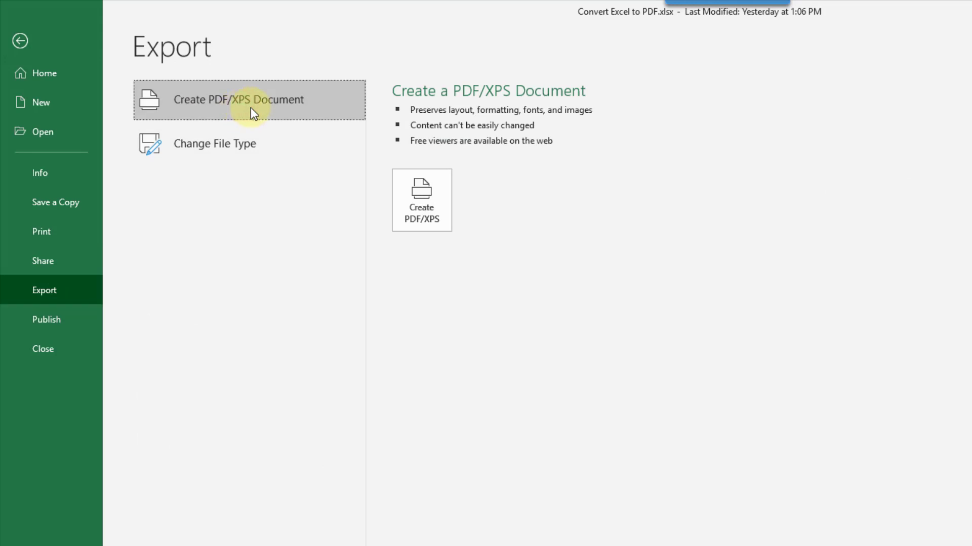
pyautogui.click(422, 219)
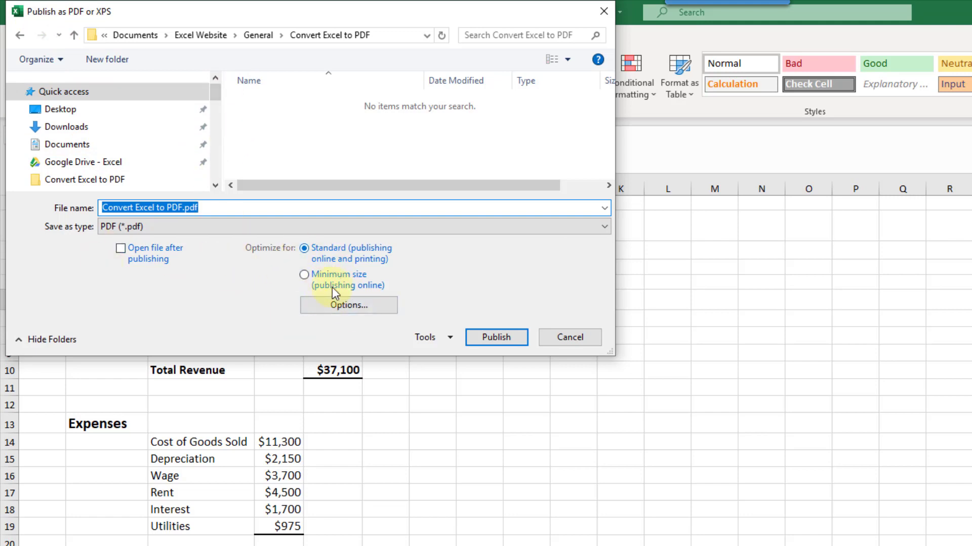
pyautogui.click(331, 306)
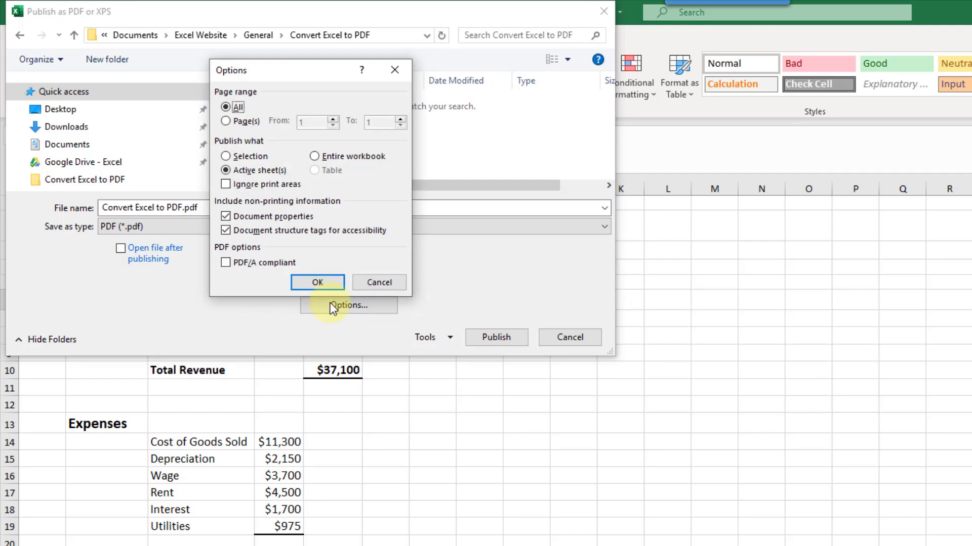
pyautogui.click(373, 282)
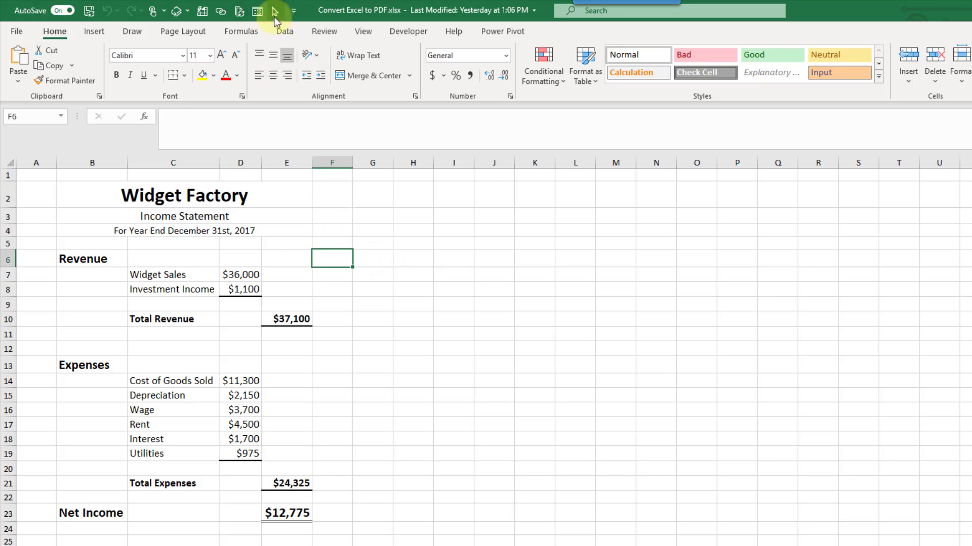
# Open the Quick Access Toolbar customization settings and switch the command list to All Commands.
pyautogui.rightClick(239, 10)
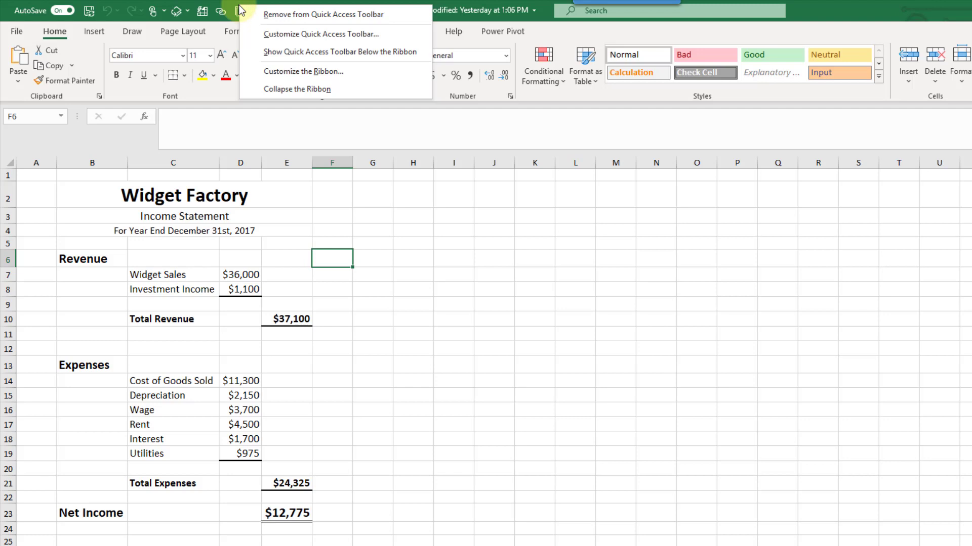
pyautogui.click(278, 29)
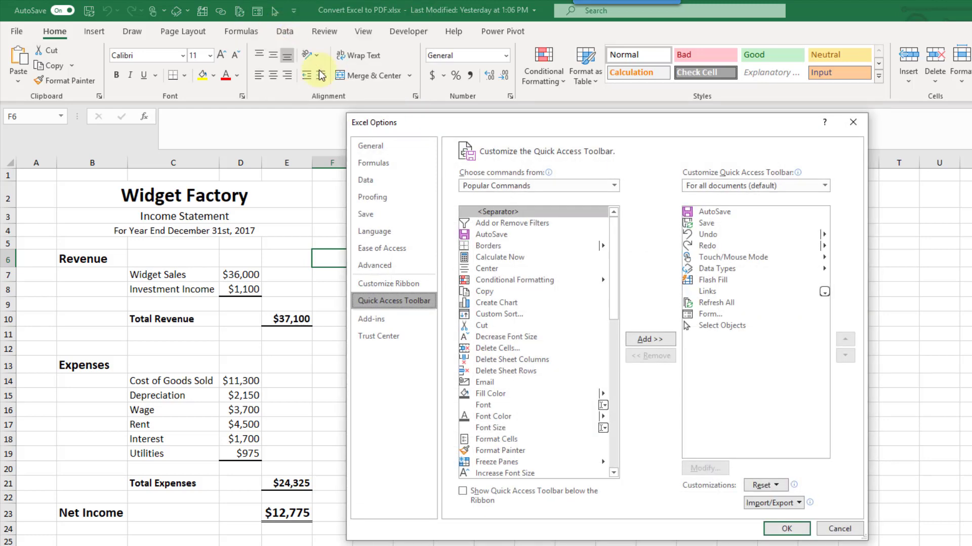
pyautogui.click(494, 185)
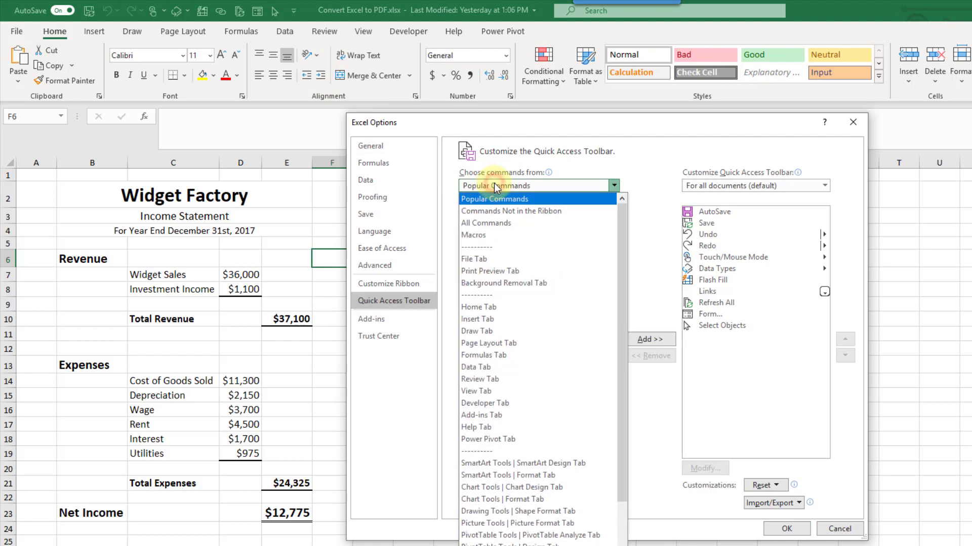
pyautogui.click(496, 222)
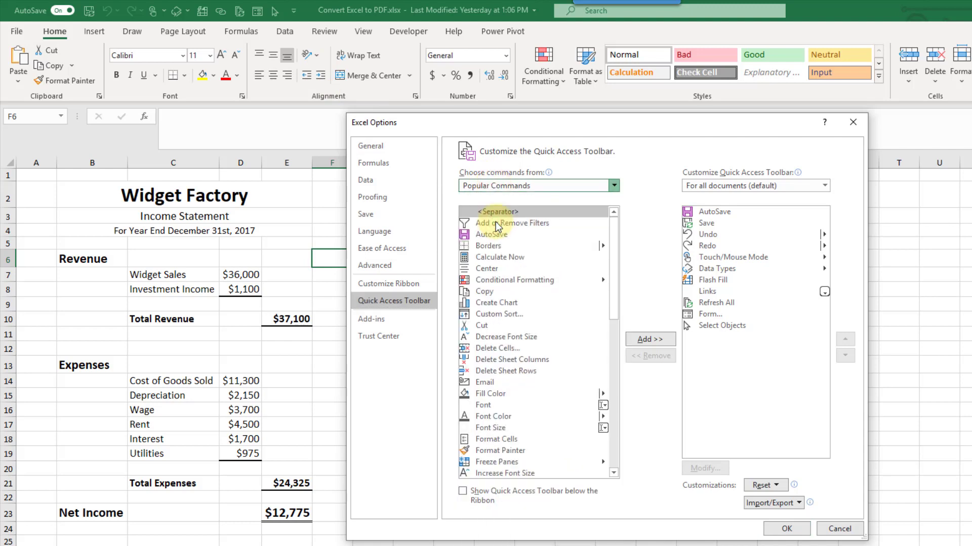
# Find Publish as PDF or XPS among the P commands, add it to the toolbar, and confirm.
pyautogui.click(497, 273)
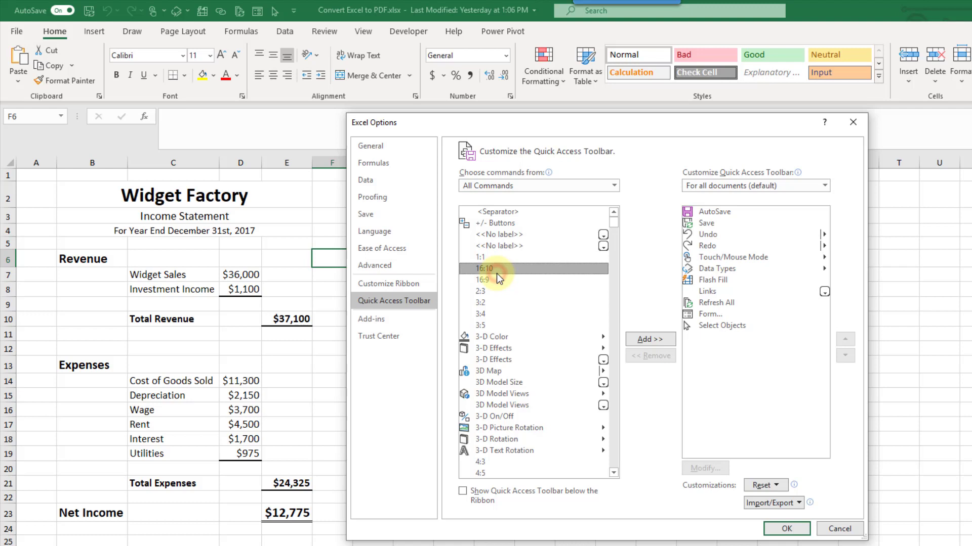
pyautogui.press('p')
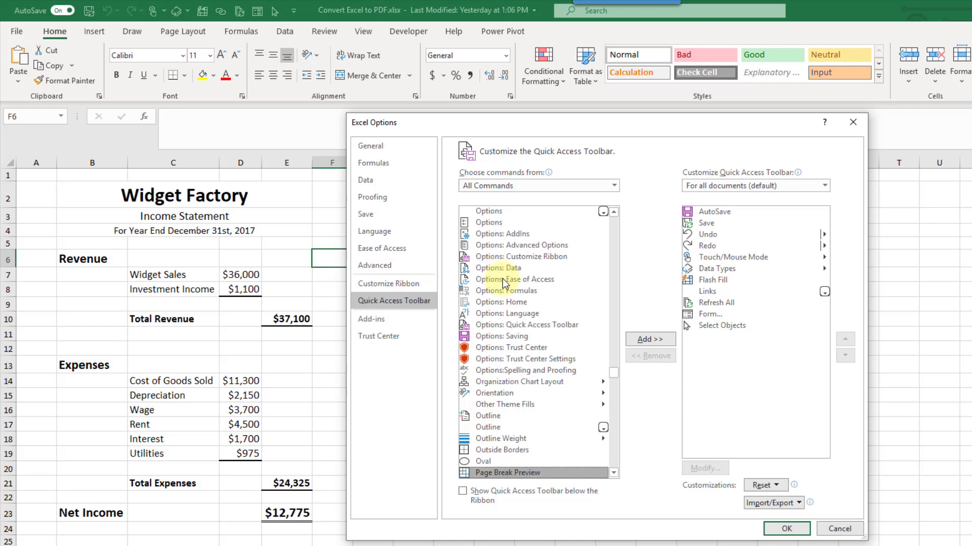
pyautogui.scroll(-5, 502, 279)
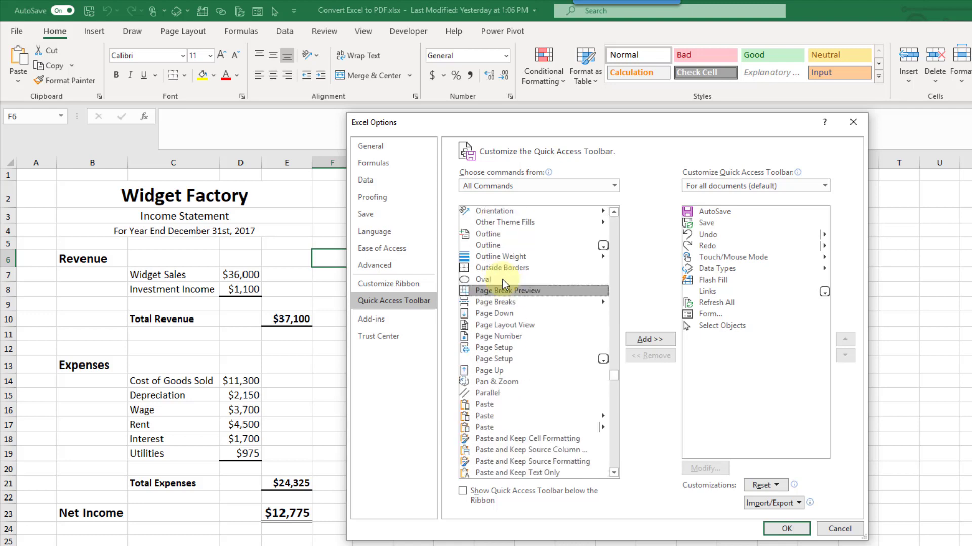
pyautogui.scroll(-11, 503, 279)
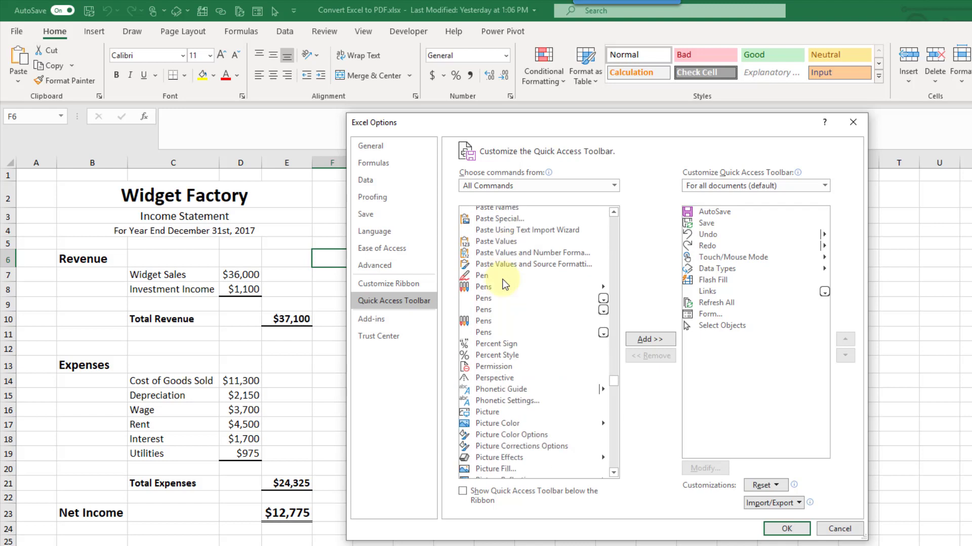
pyautogui.scroll(-15, 504, 285)
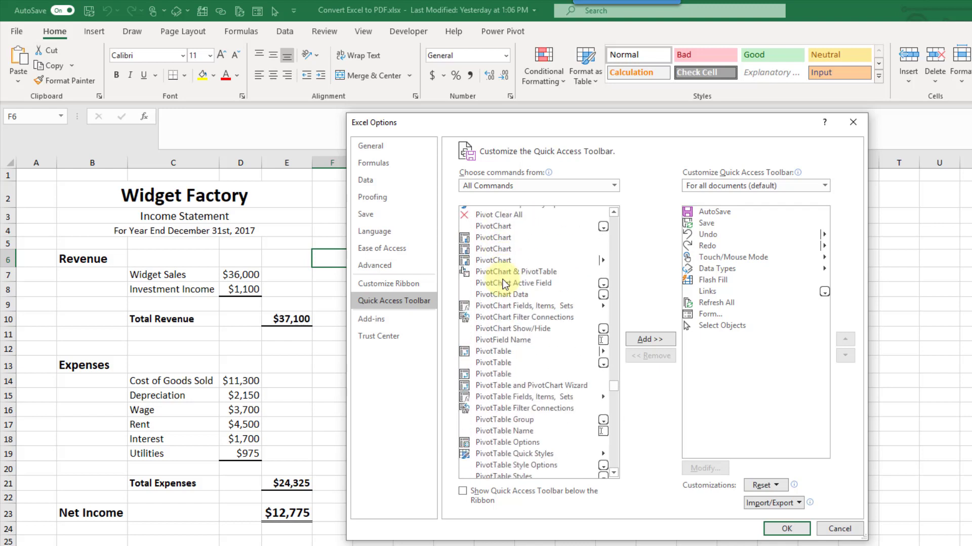
pyautogui.scroll(-15, 505, 285)
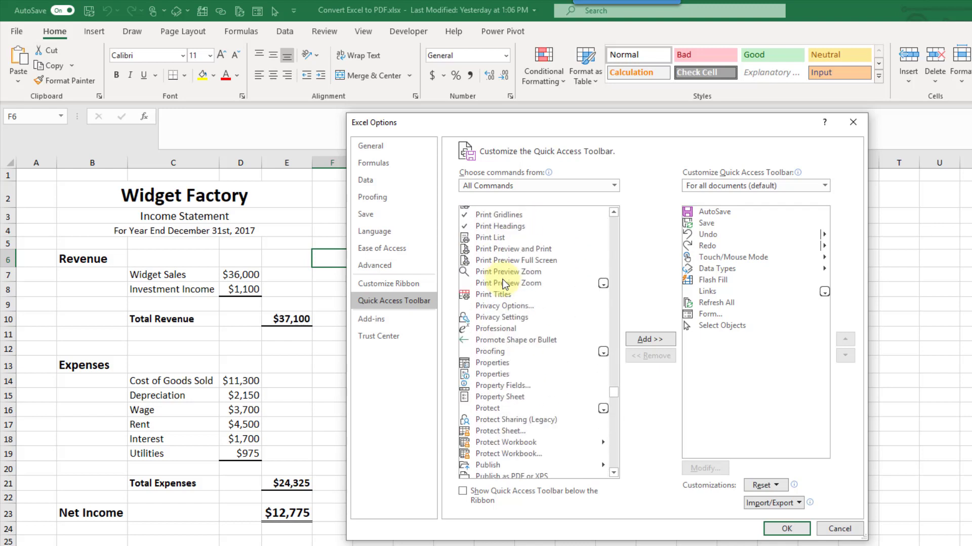
pyautogui.scroll(-2, 504, 285)
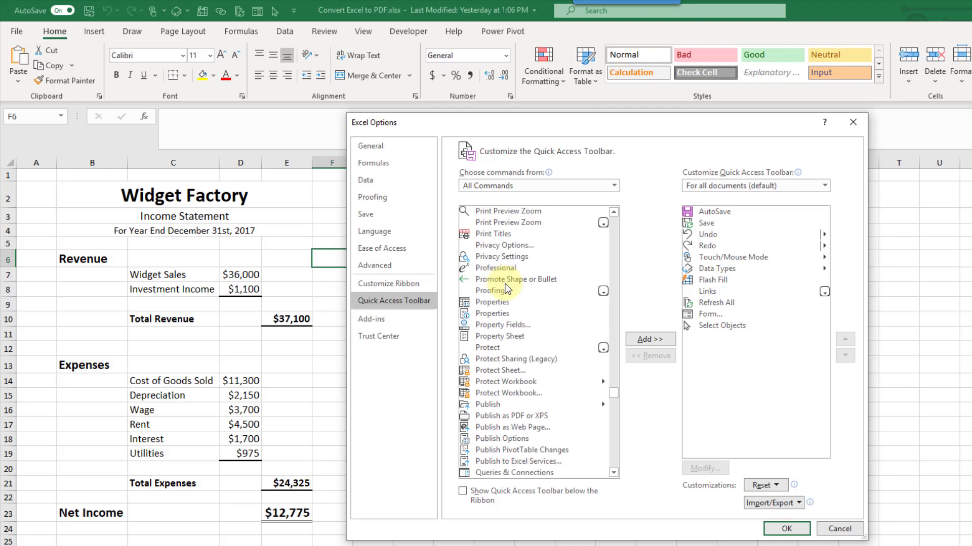
pyautogui.click(499, 415)
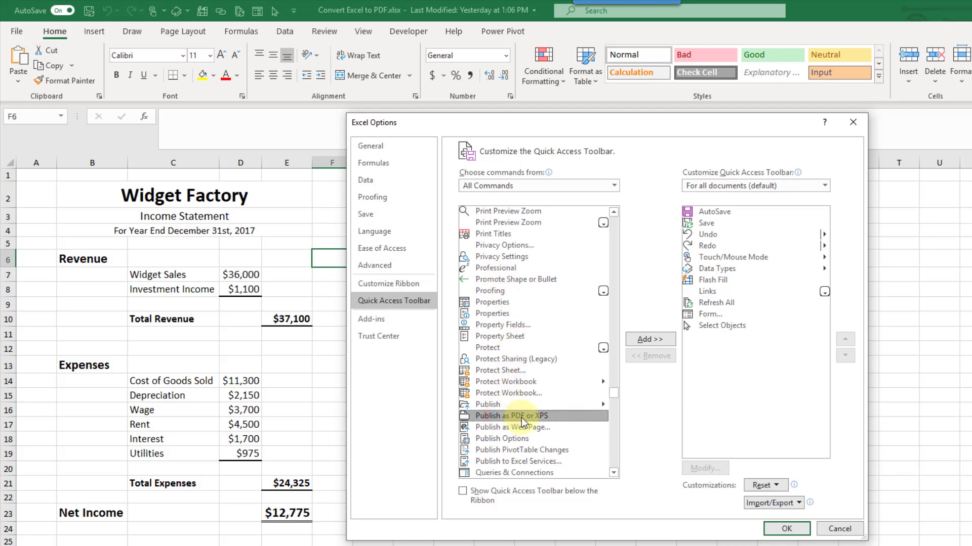
pyautogui.click(662, 339)
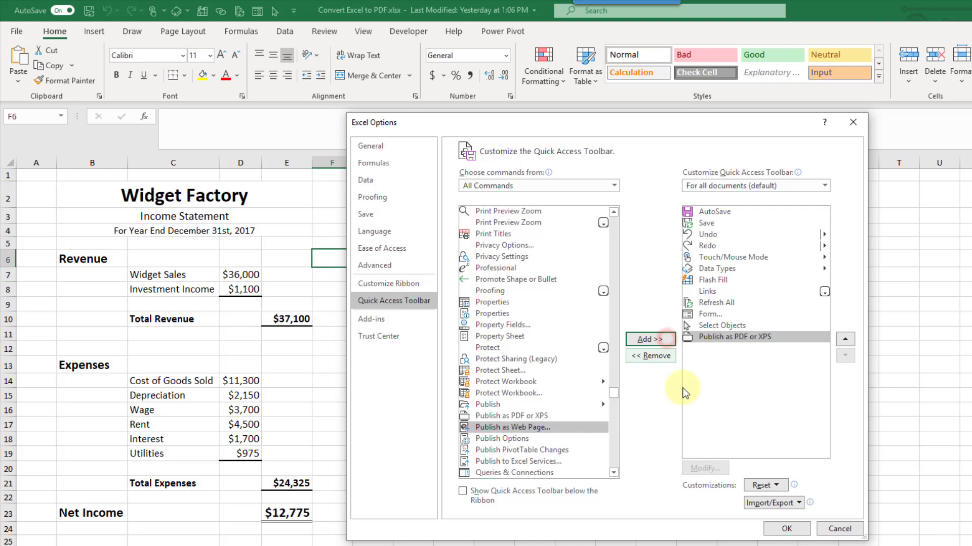
pyautogui.click(788, 529)
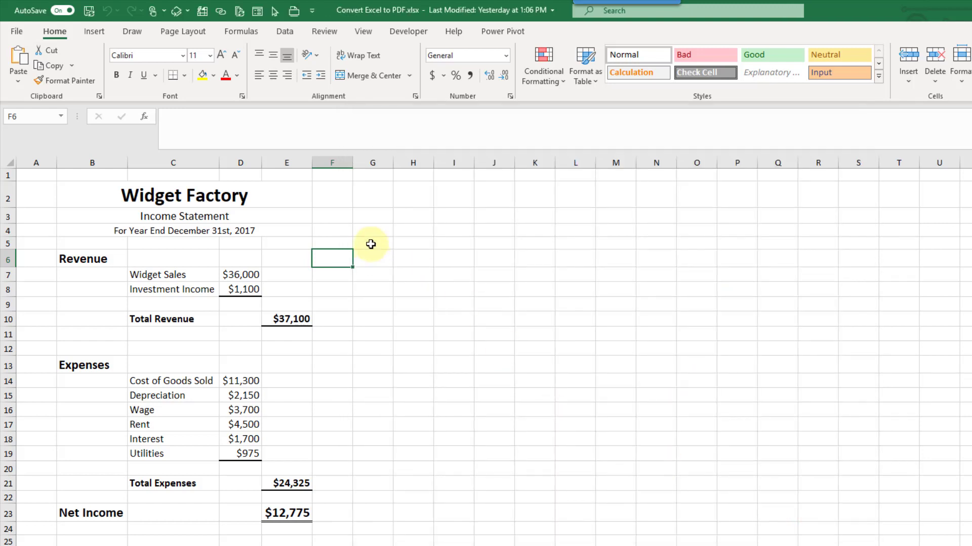
pyautogui.click(294, 12)
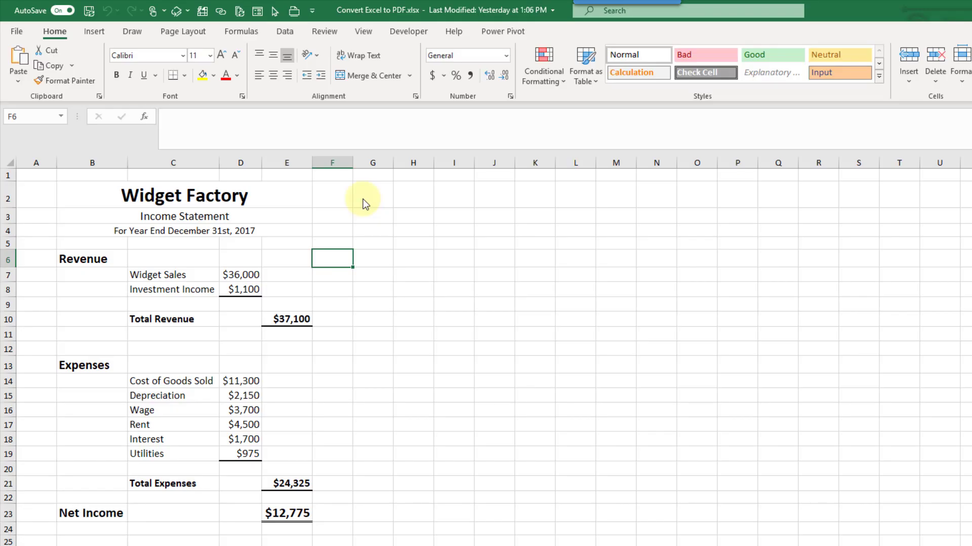
# From All Commands, add E-mail as PDF Attachment to the Quick Access Toolbar and apply the change.
pyautogui.rightClick(262, 10)
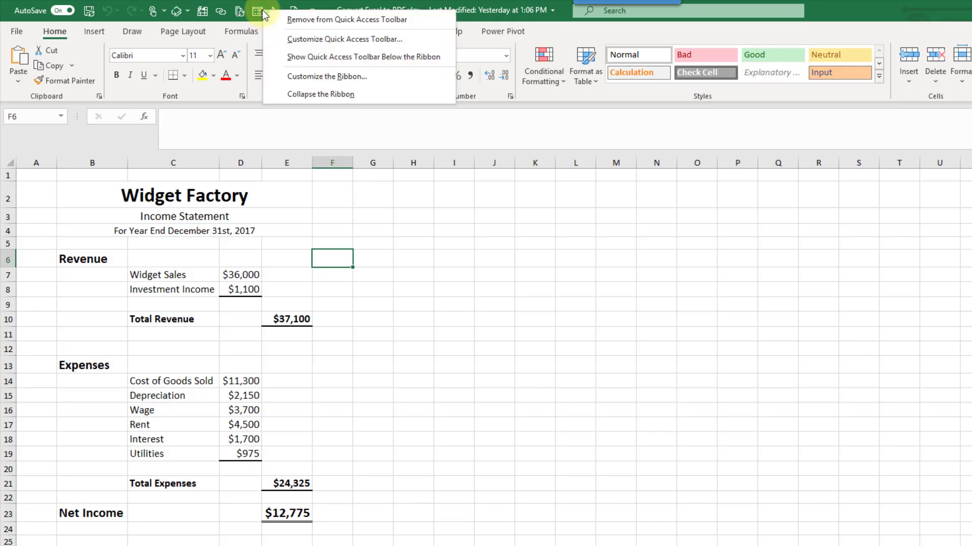
pyautogui.click(290, 40)
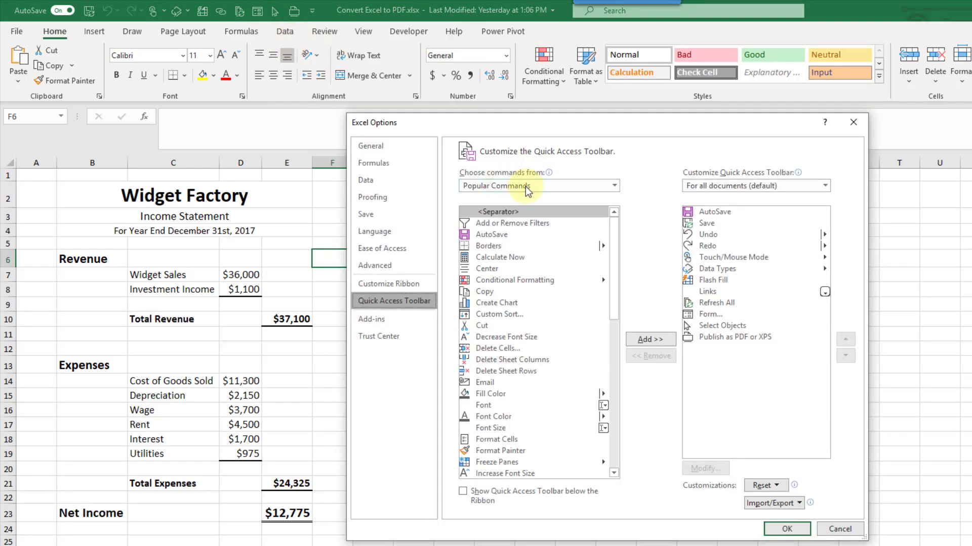
pyautogui.click(527, 186)
pyautogui.click(518, 224)
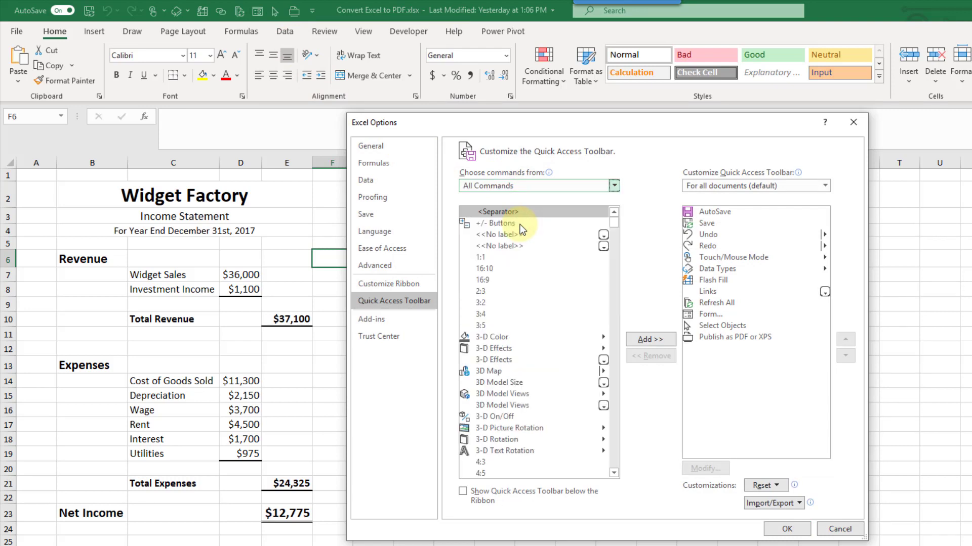
pyautogui.click(514, 242)
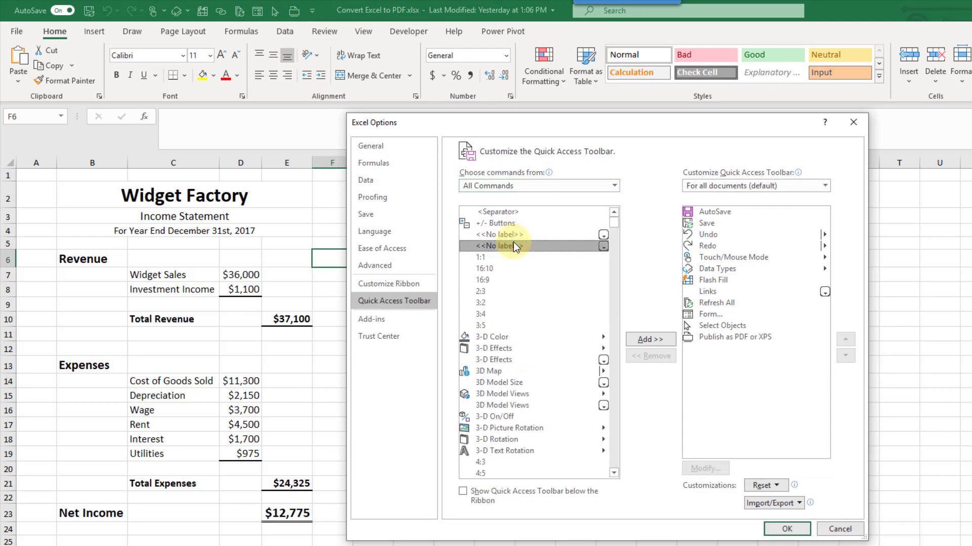
pyautogui.press('e')
pyautogui.scroll(-2, 527, 292)
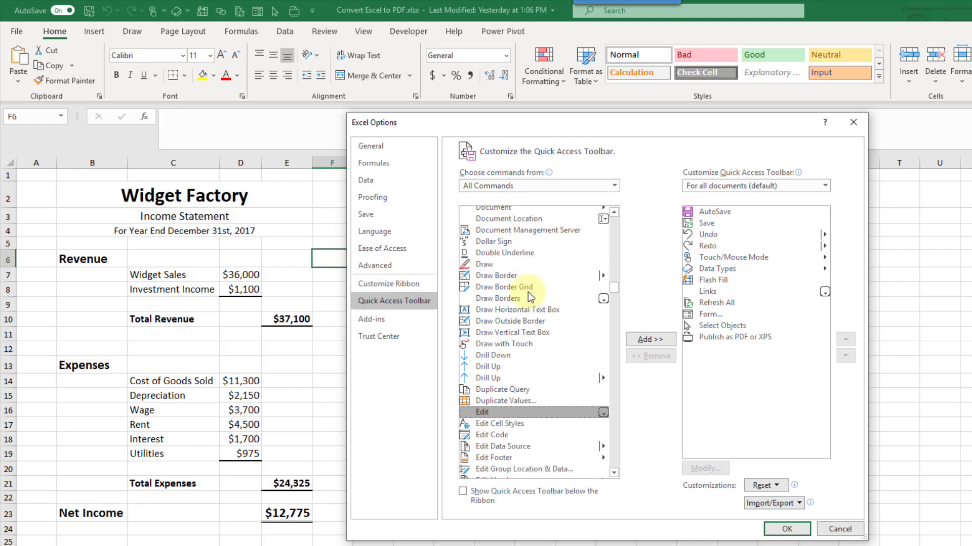
pyautogui.scroll(-10, 529, 296)
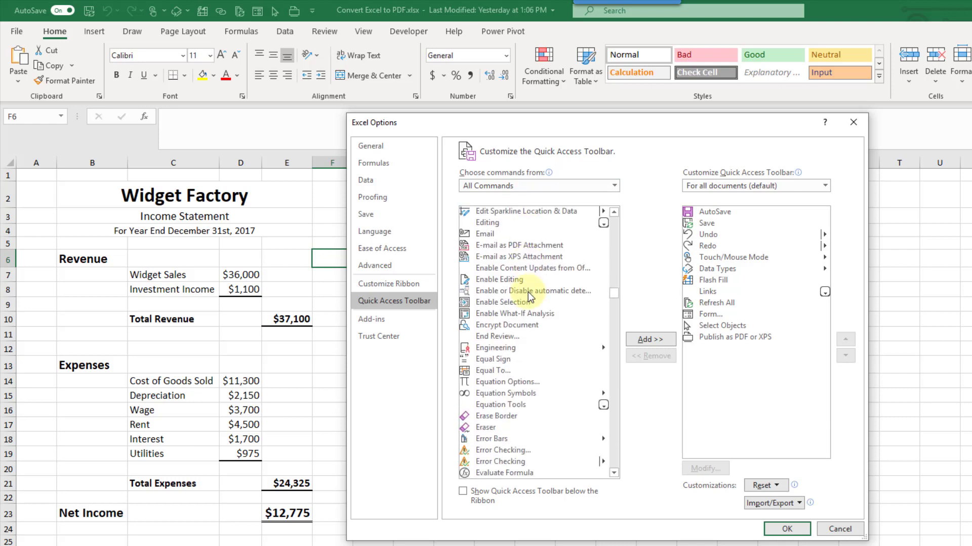
pyautogui.scroll(1, 529, 296)
pyautogui.click(512, 276)
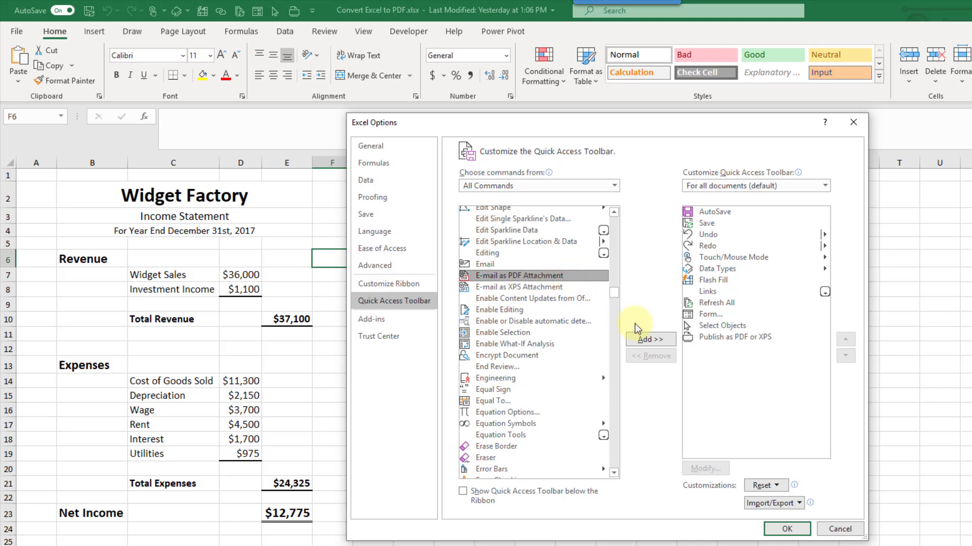
pyautogui.click(648, 339)
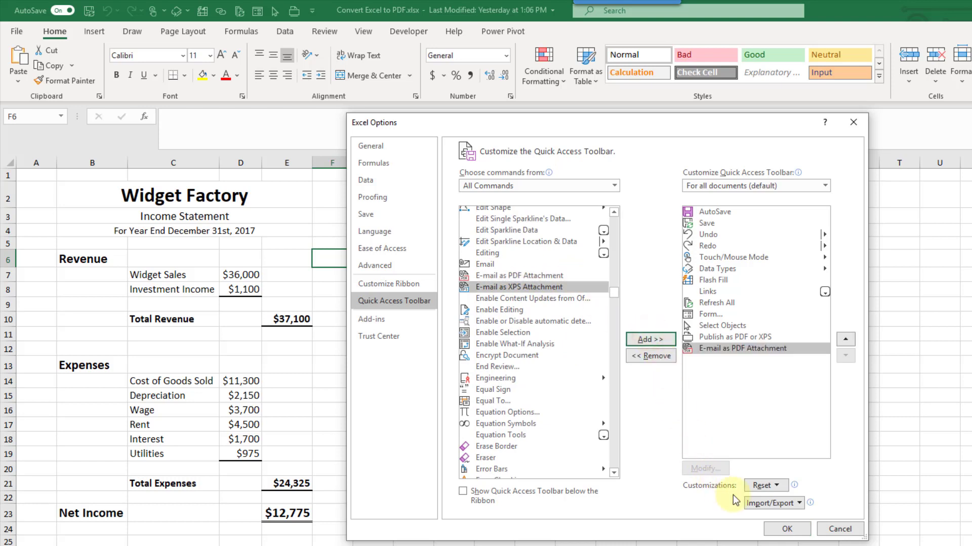
pyautogui.click(786, 529)
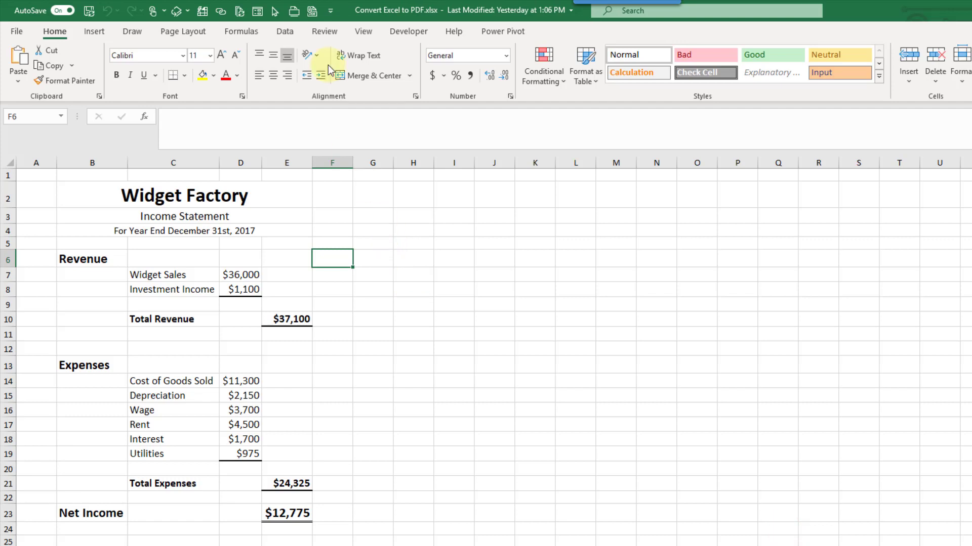
# Email the workbook as a PDF attachment, opening an Outlook message with subject Convert Excel to PDF.xlsx.
pyautogui.click(312, 16)
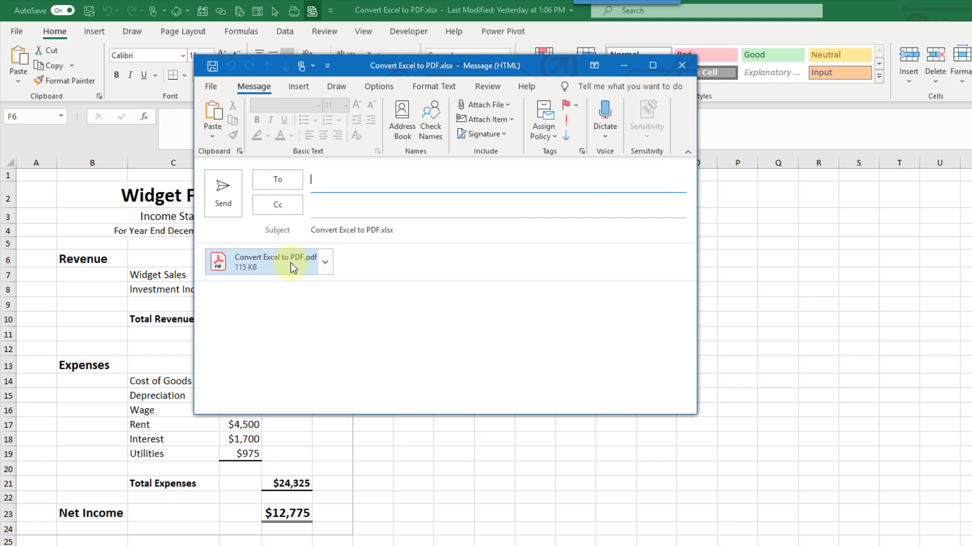
pyautogui.moveTo(311, 231); pyautogui.dragTo(403, 231)
pyautogui.click(402, 231)
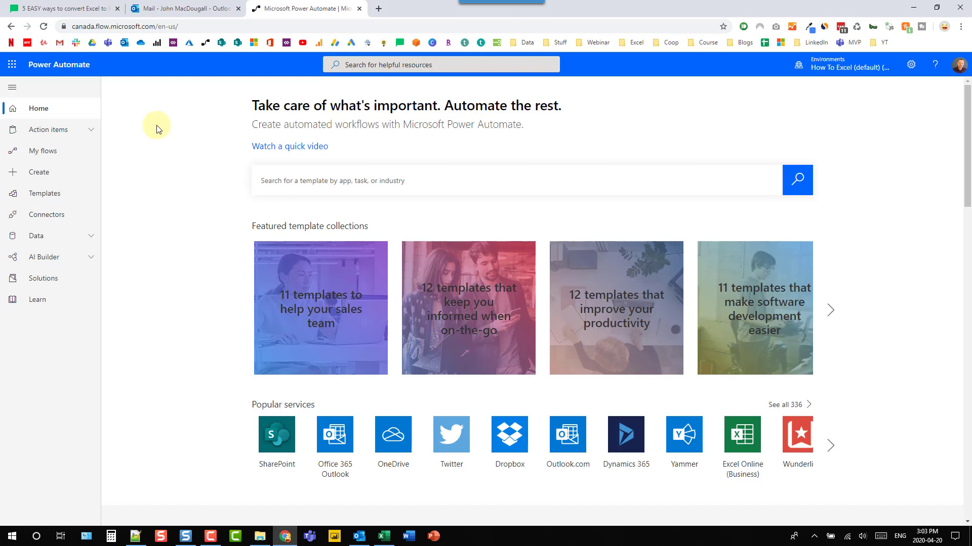
# Create a new instant flow using the Manually trigger a flow trigger.
pyautogui.click(32, 172)
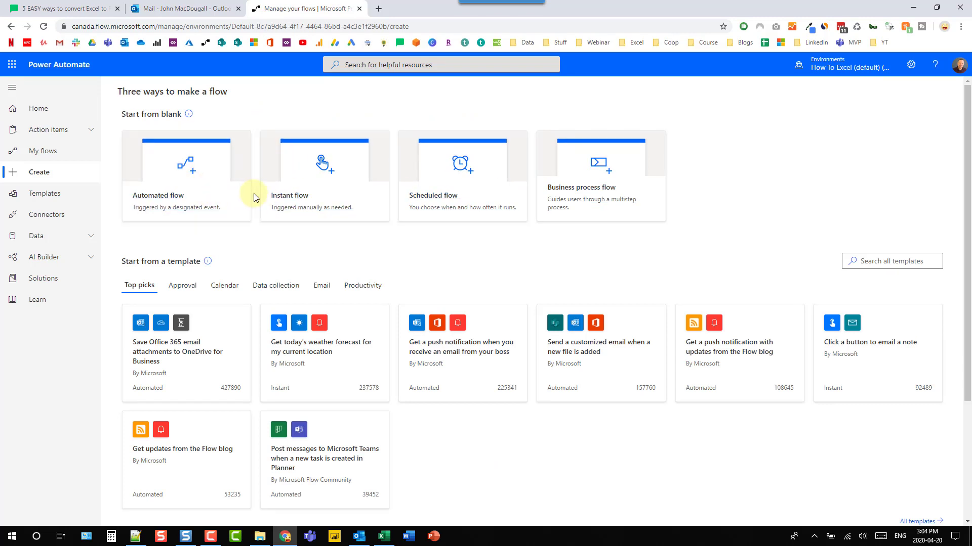
pyautogui.click(319, 178)
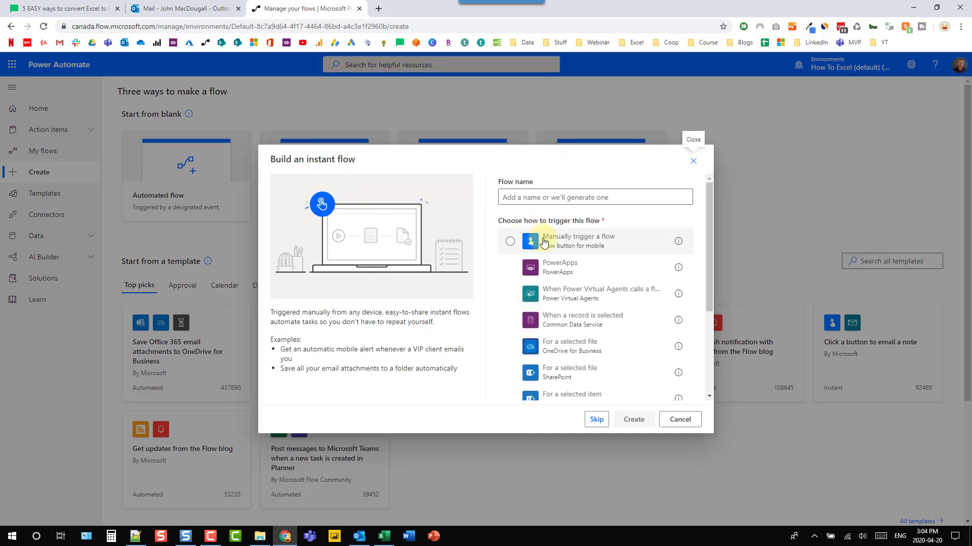
pyautogui.click(538, 243)
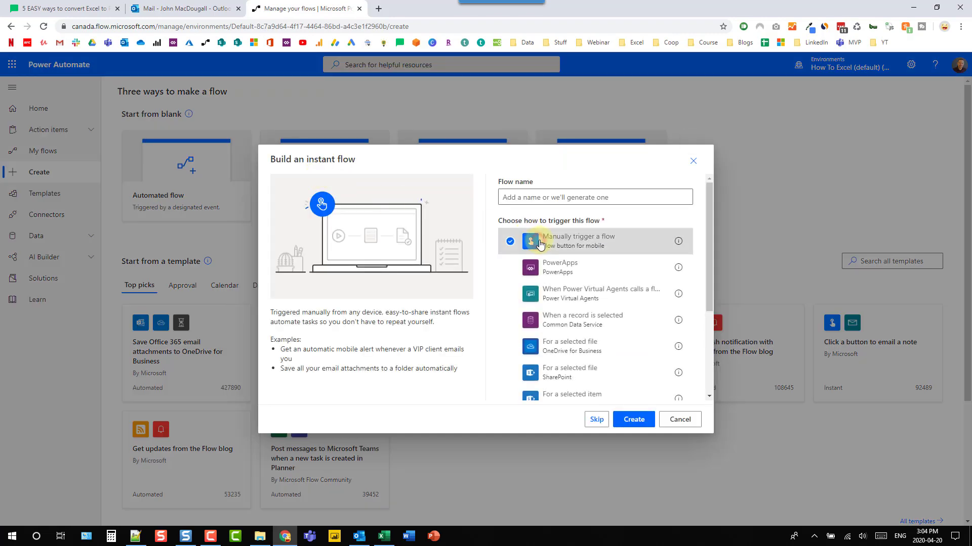
pyautogui.click(630, 419)
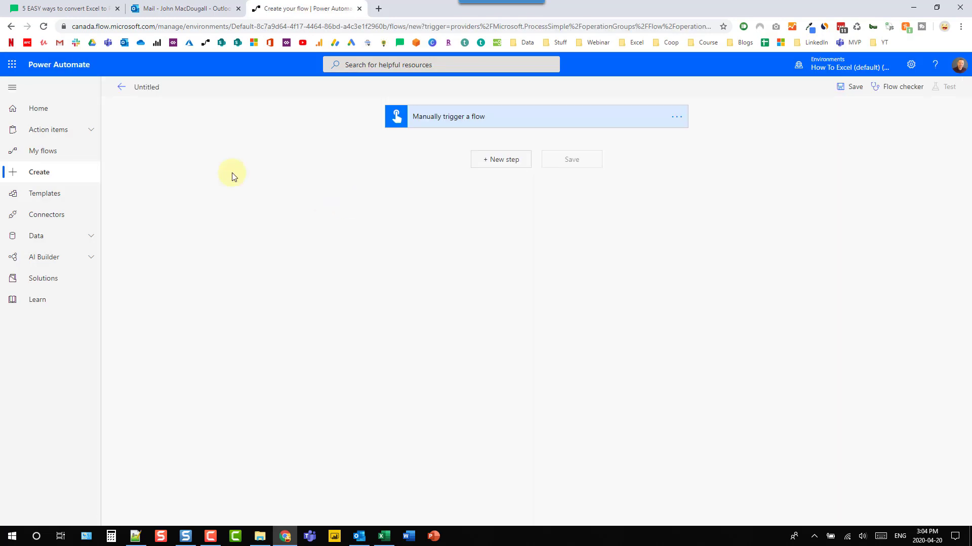
# Rename the flow to My Excel file to PDF and add a OneDrive for Business Convert file action.
pyautogui.click(138, 90)
pyautogui.click(225, 120)
pyautogui.click(492, 163)
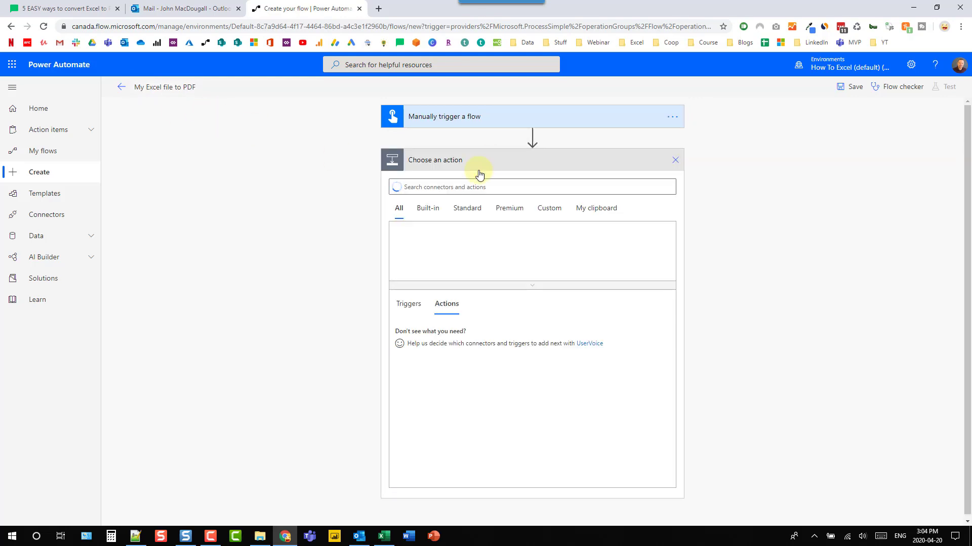
pyautogui.click(470, 185)
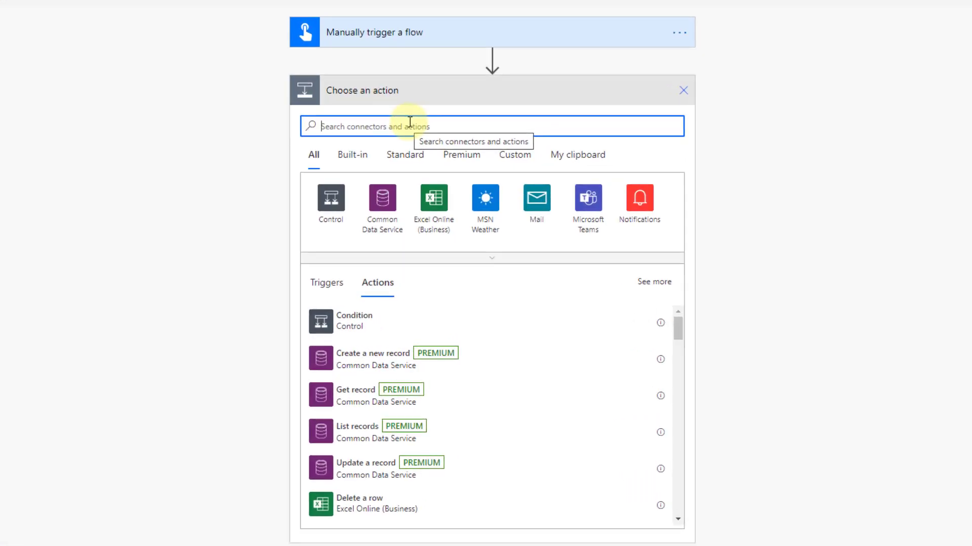
pyautogui.write('on')
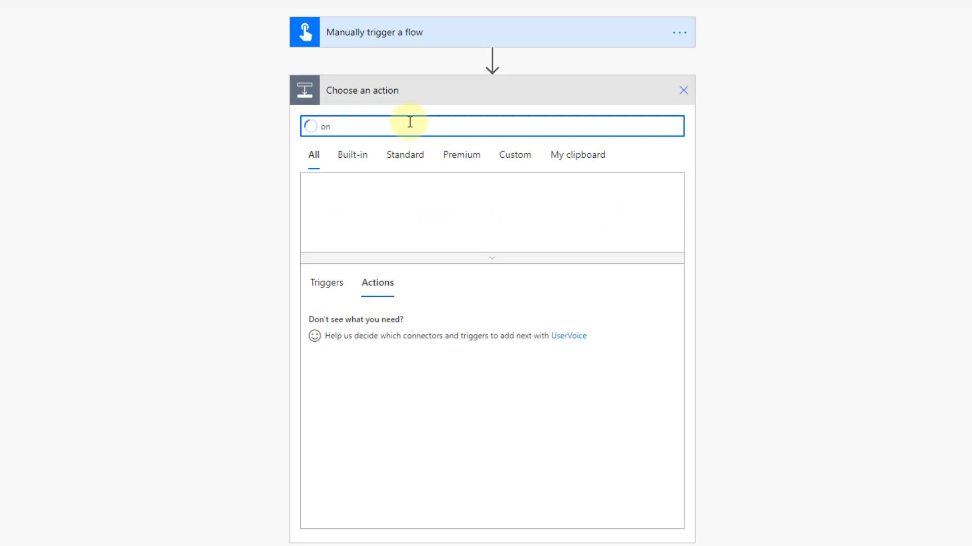
pyautogui.write('edrive')
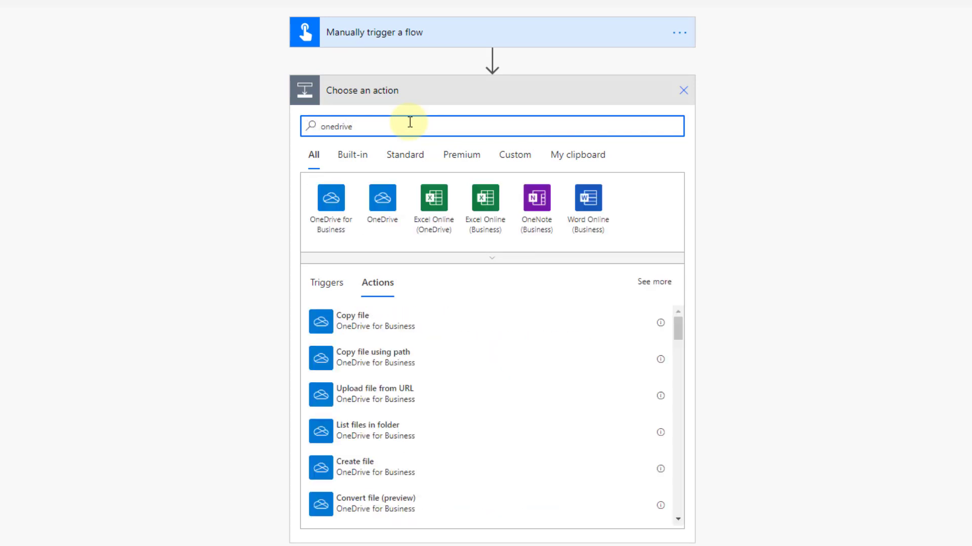
pyautogui.click(335, 199)
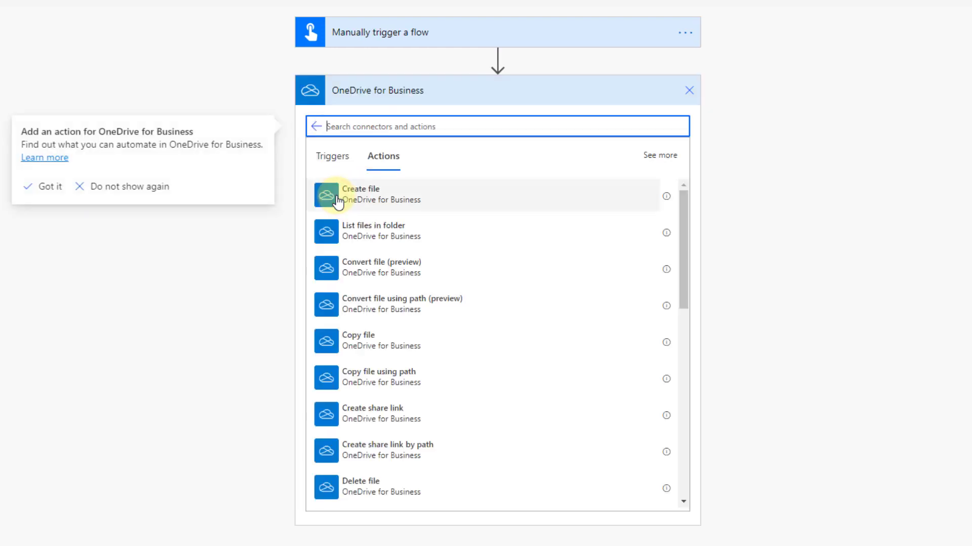
pyautogui.click(381, 273)
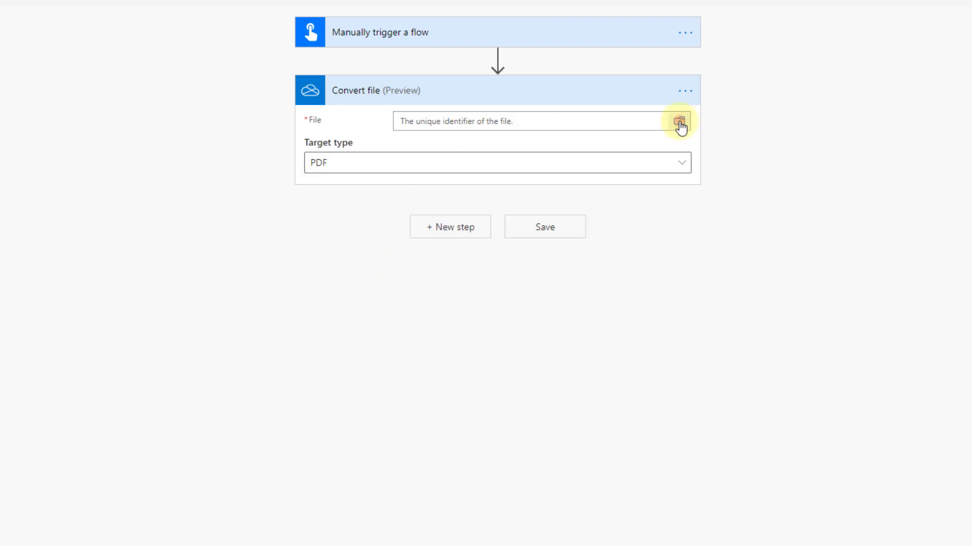
# Set Convert file to Excel Website/General/Convert Excel to PDF/Convert Excel to PDF.xlsx with target type PDF.
pyautogui.click(679, 122)
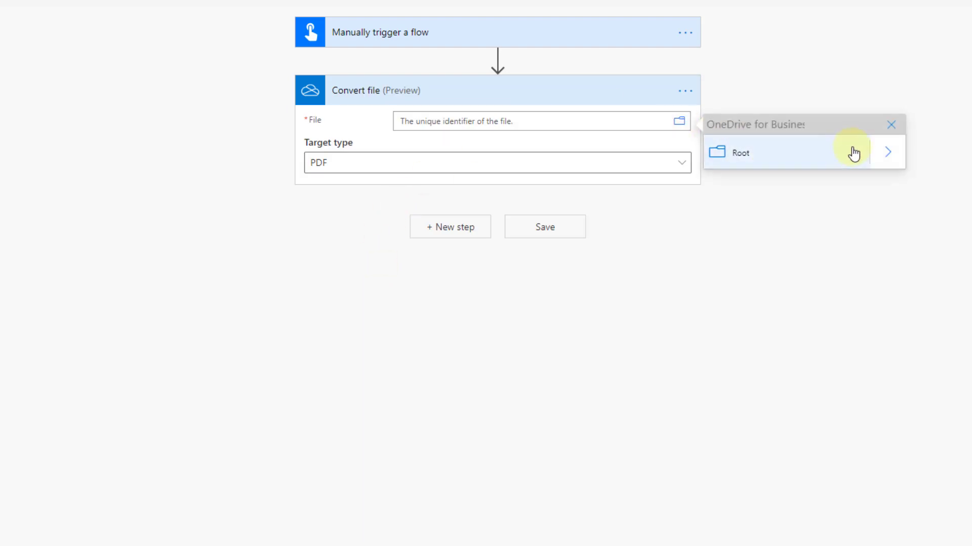
pyautogui.click(888, 152)
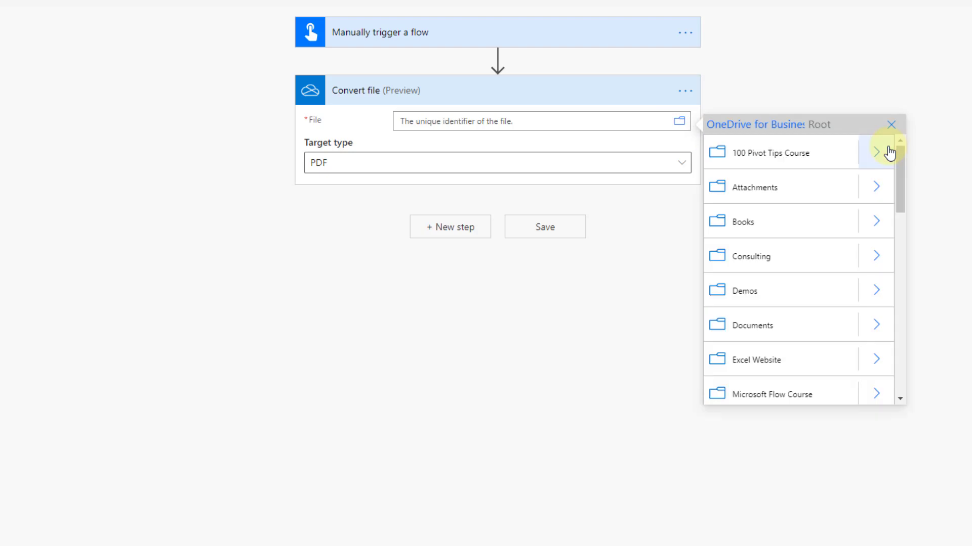
pyautogui.click(872, 363)
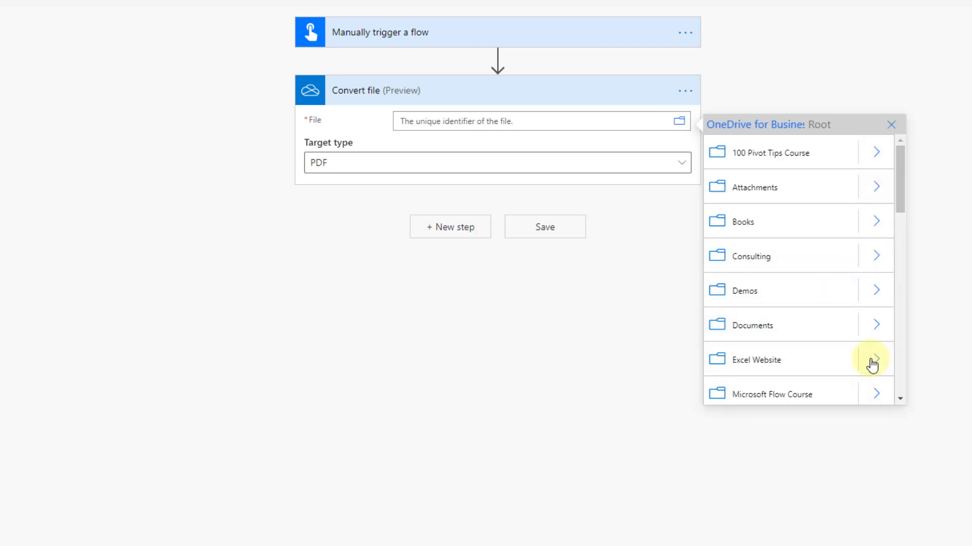
pyautogui.scroll(-2, 873, 363)
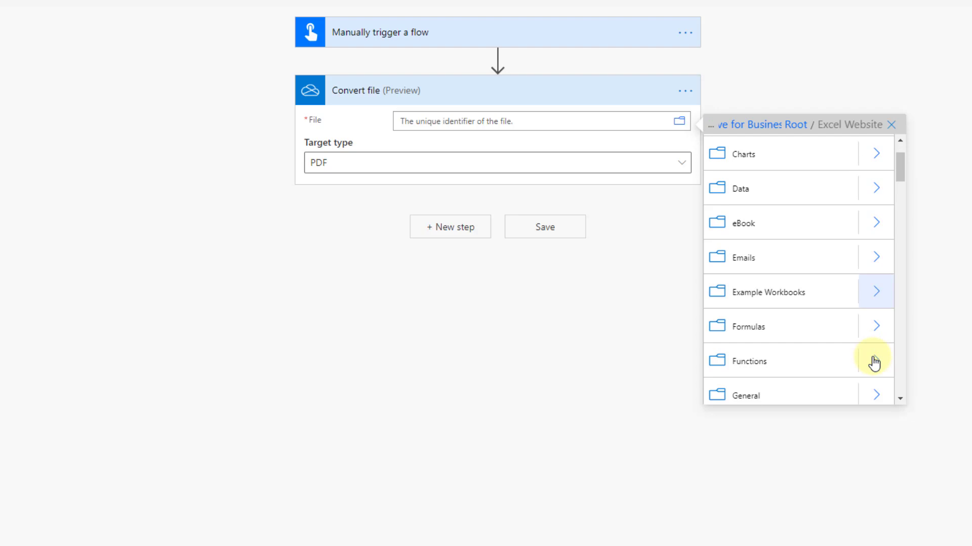
pyautogui.click(875, 393)
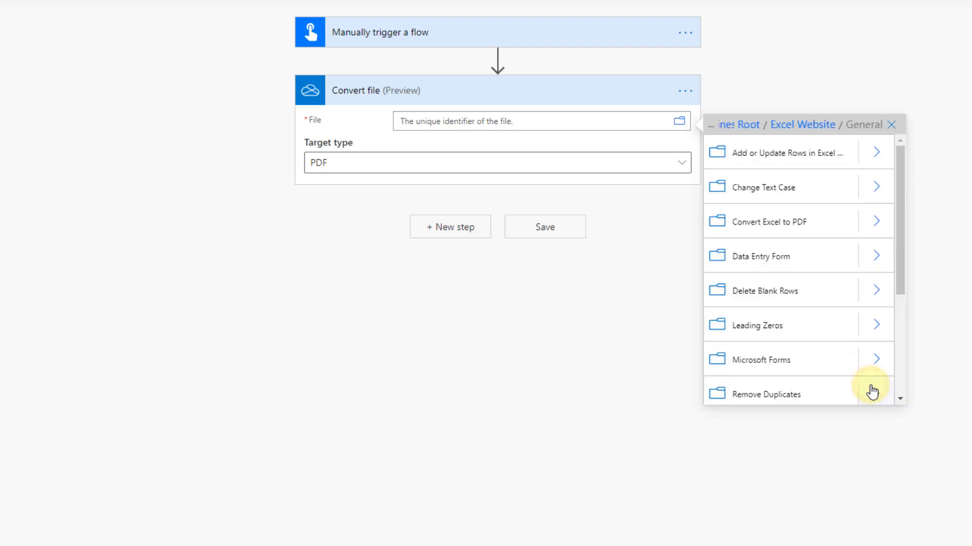
pyautogui.click(875, 223)
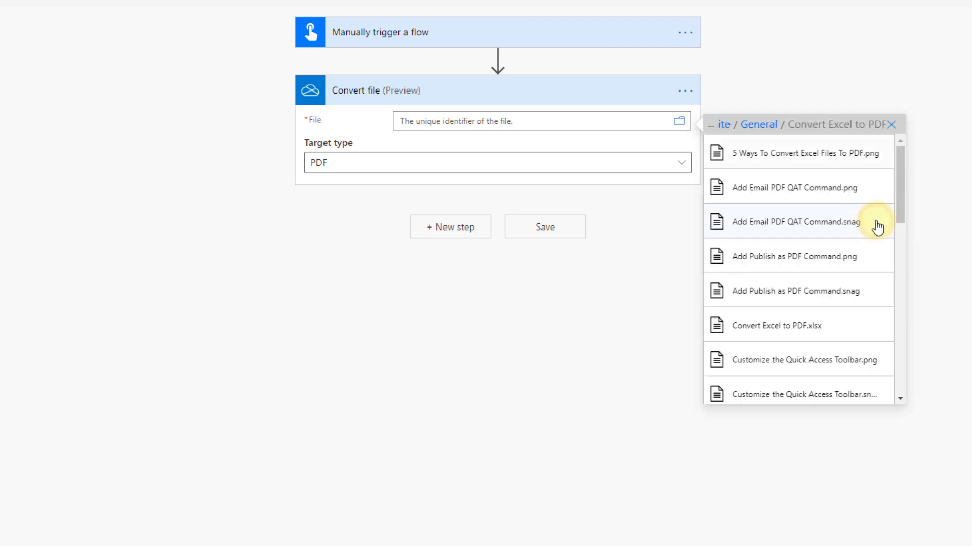
pyautogui.click(804, 326)
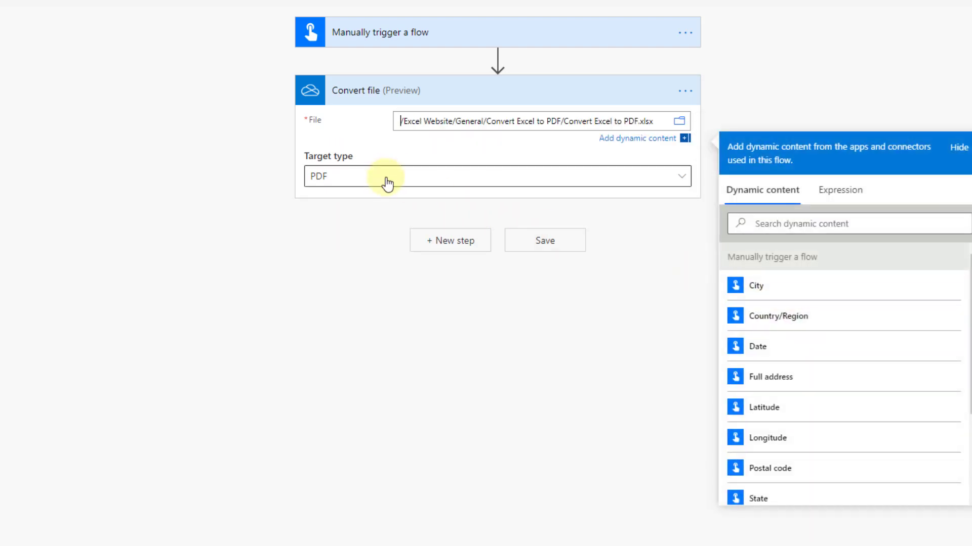
pyautogui.click(386, 182)
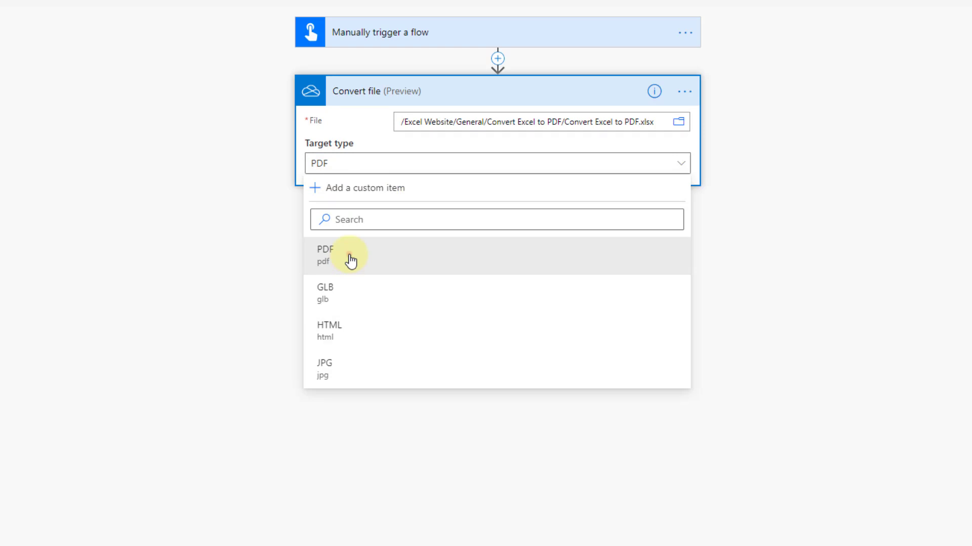
pyautogui.click(350, 259)
# Add a OneDrive for Business Create file action after the Convert file step.
pyautogui.click(427, 231)
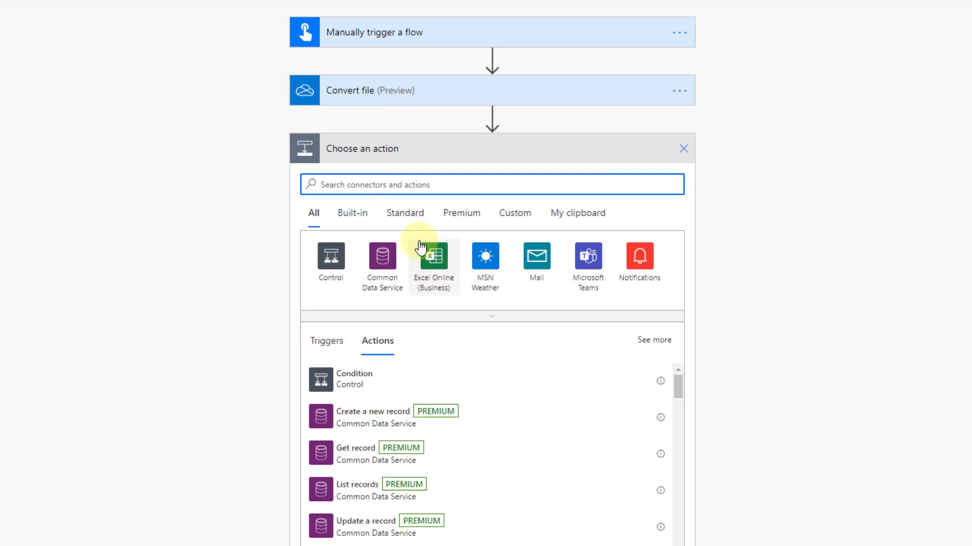
pyautogui.click(399, 92)
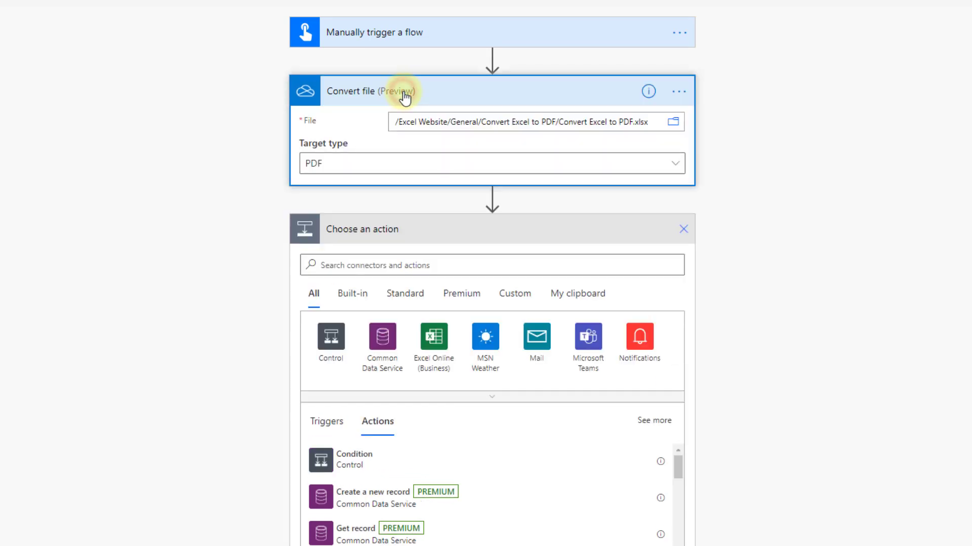
pyautogui.click(429, 259)
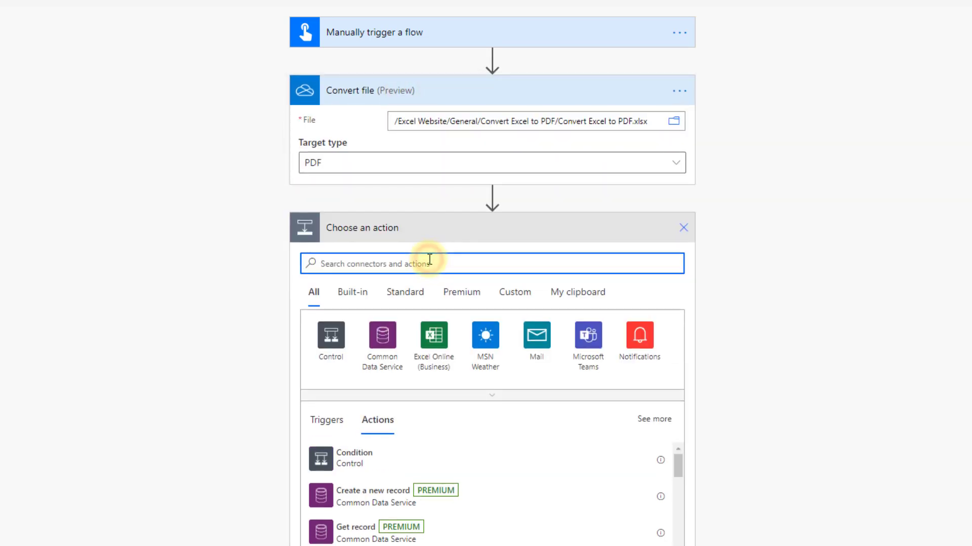
pyautogui.write('one')
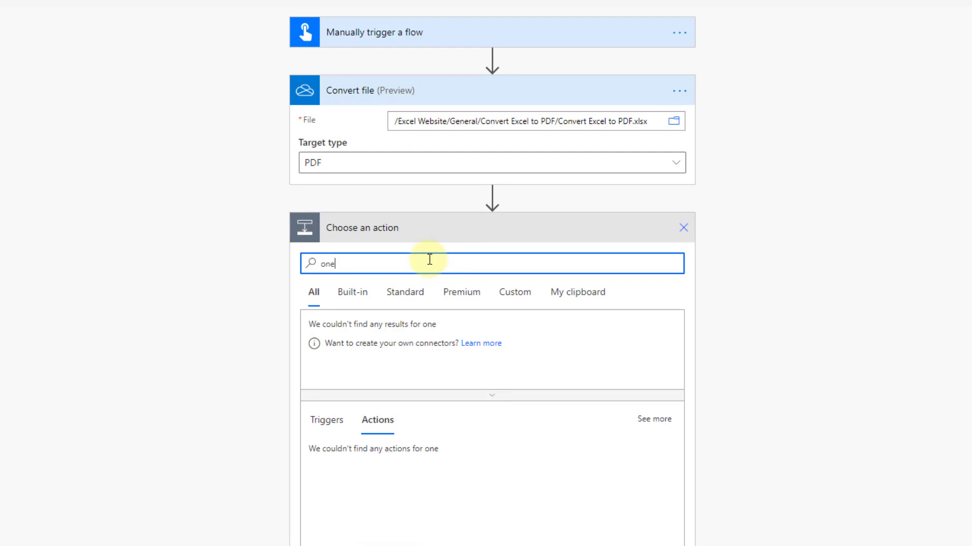
pyautogui.write('d')
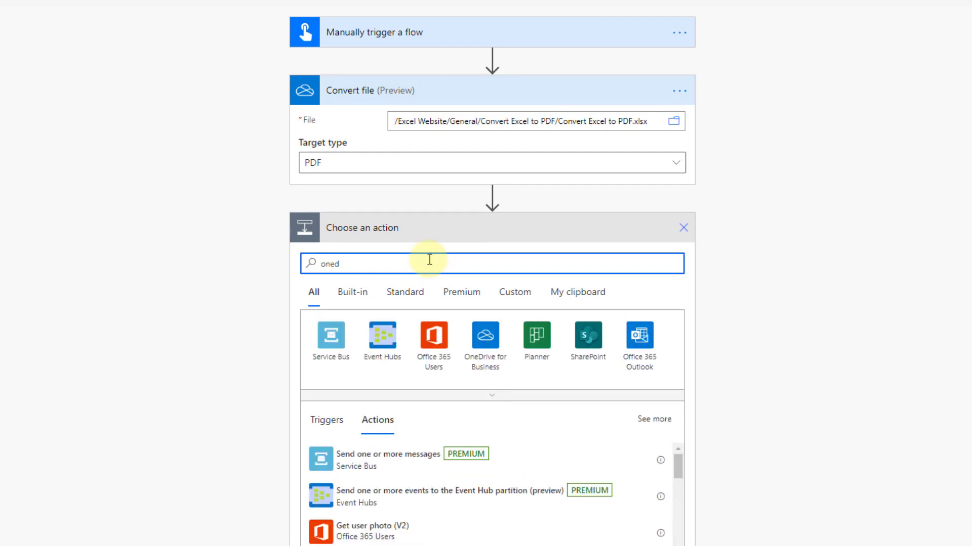
pyautogui.click(485, 336)
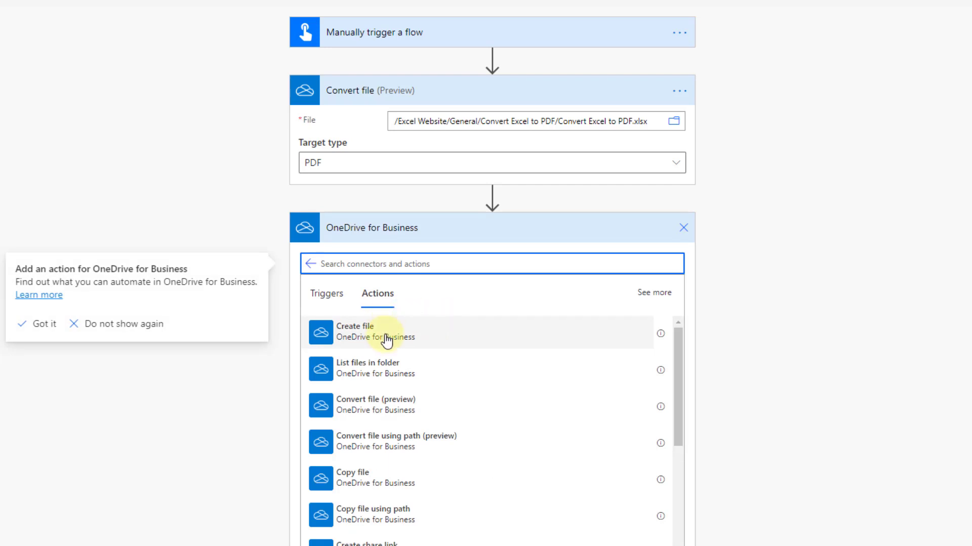
pyautogui.click(424, 336)
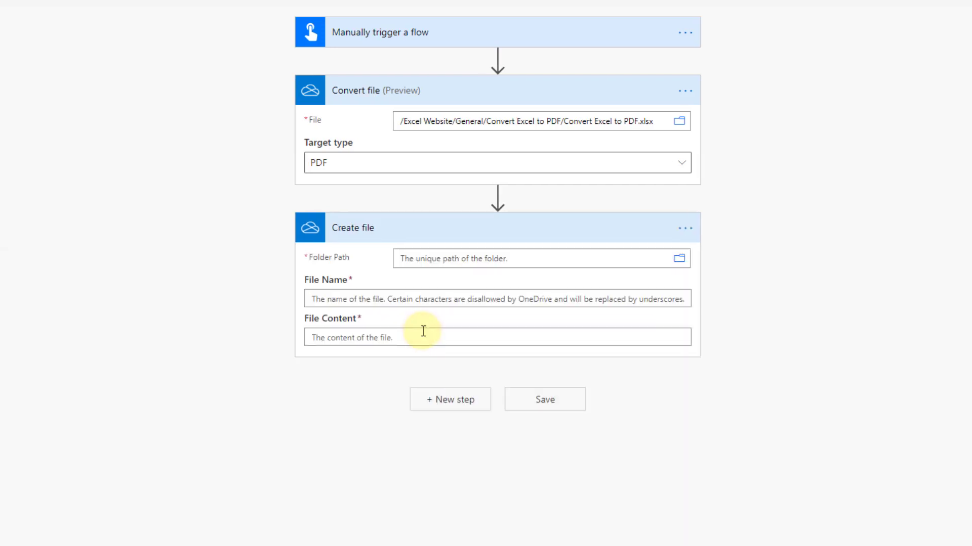
# Set the Create file folder path to /Excel Website/General/Convert Excel to PDF.
pyautogui.click(681, 260)
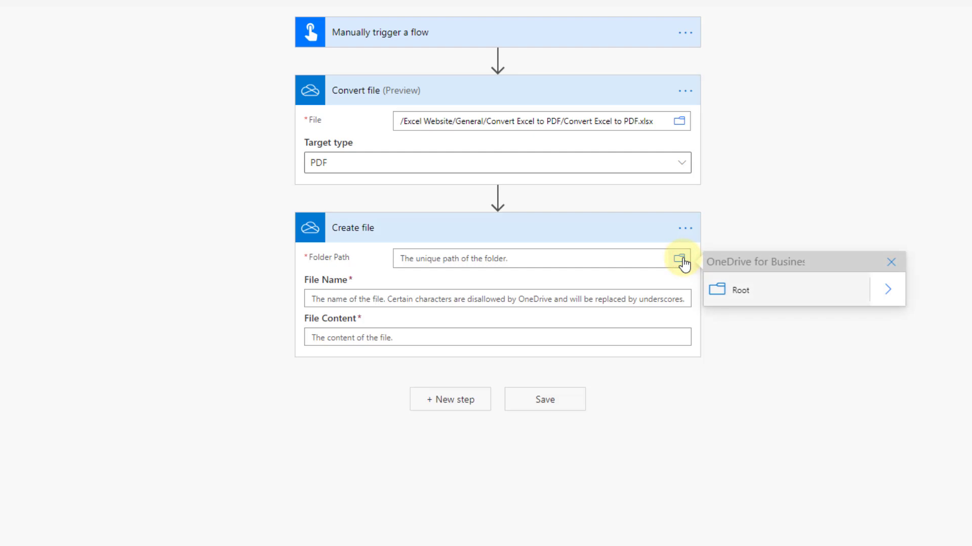
pyautogui.click(877, 297)
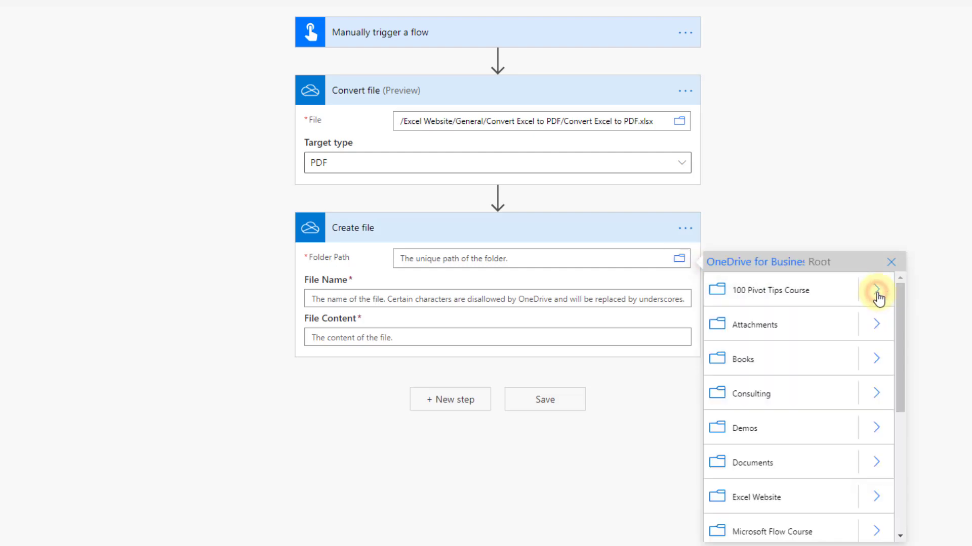
pyautogui.click(877, 498)
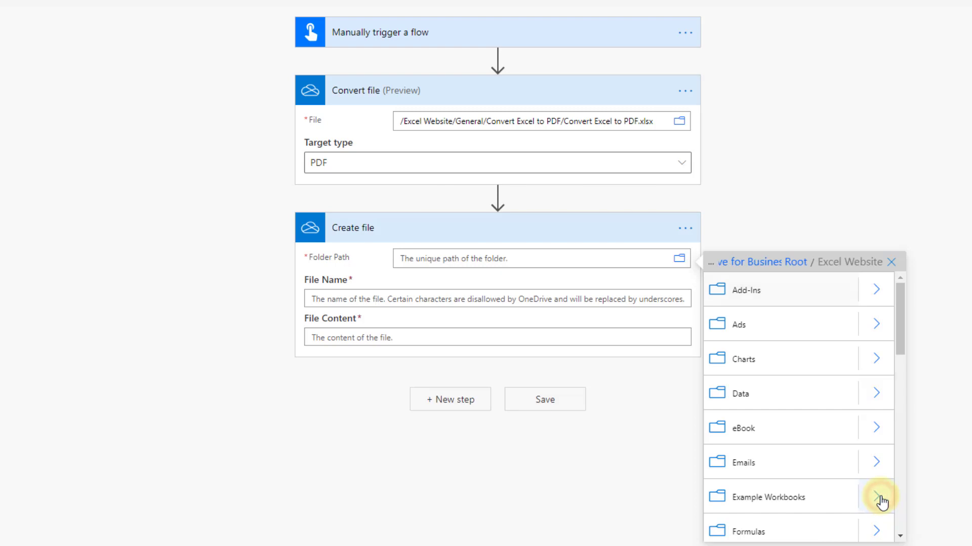
pyautogui.scroll(-3, 879, 500)
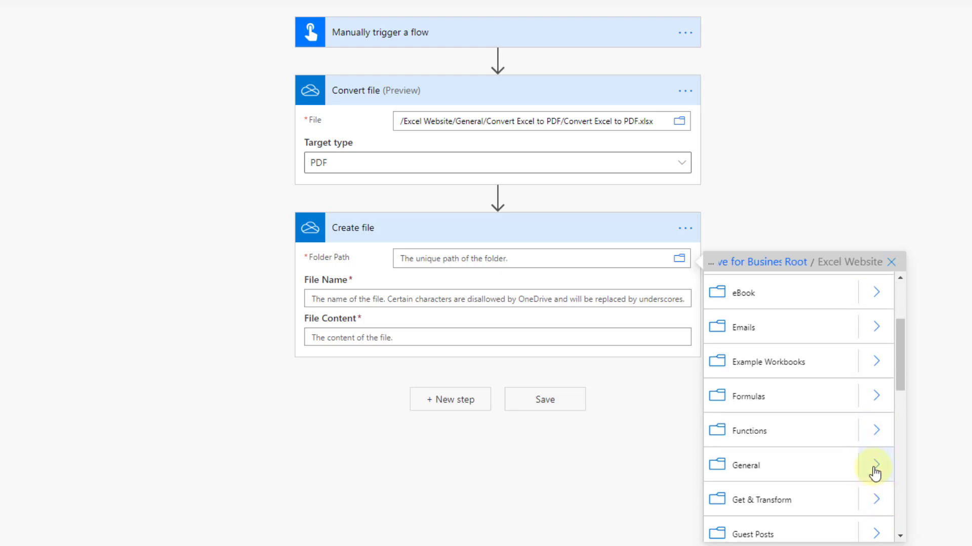
pyautogui.click(874, 468)
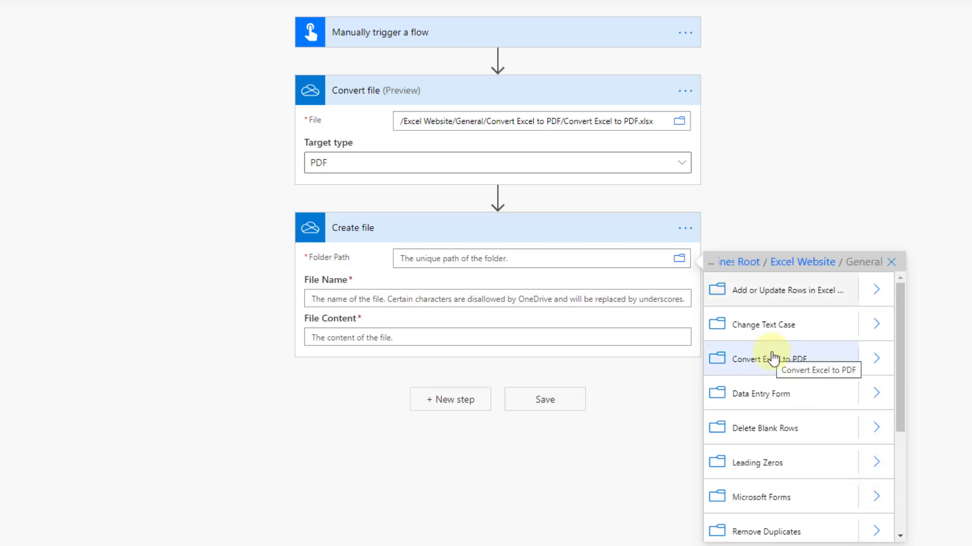
pyautogui.click(773, 359)
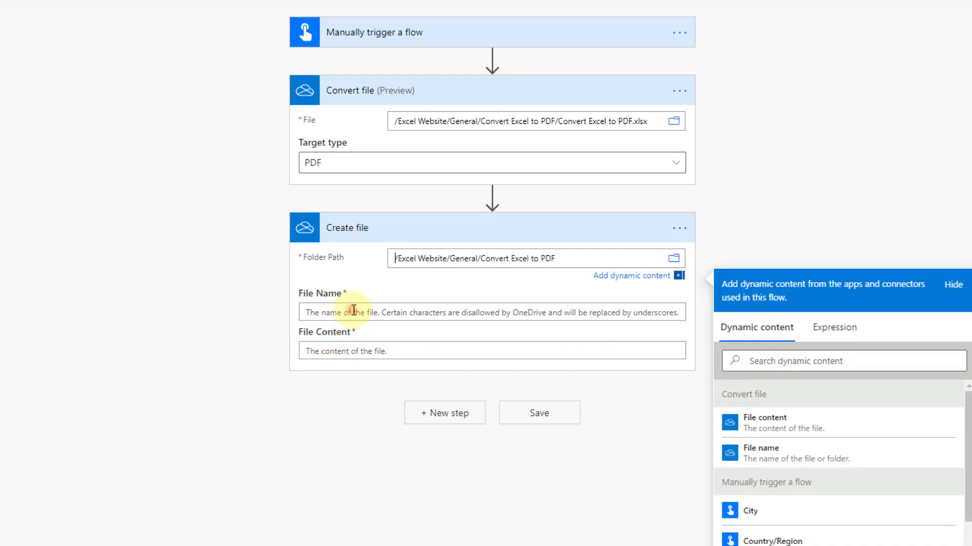
# Name the created file My Excel PDF File.pdf and fill File Content with Convert file's File content.
pyautogui.click(330, 278)
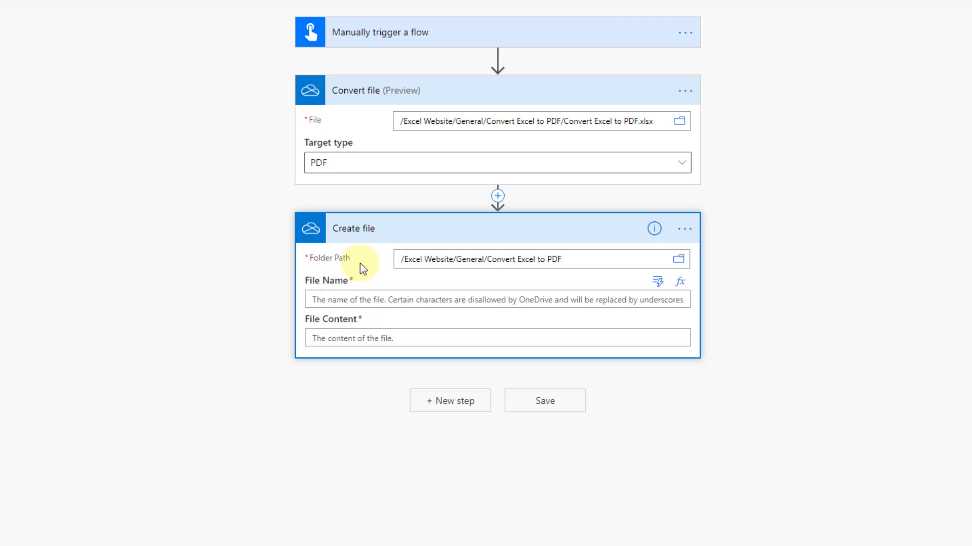
pyautogui.write('My Ex')
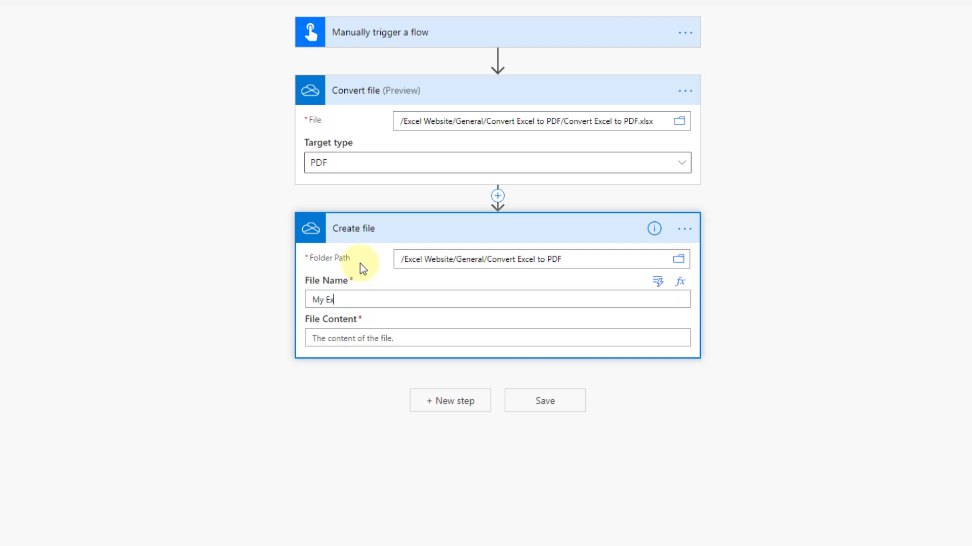
pyautogui.write('cel PDF File')
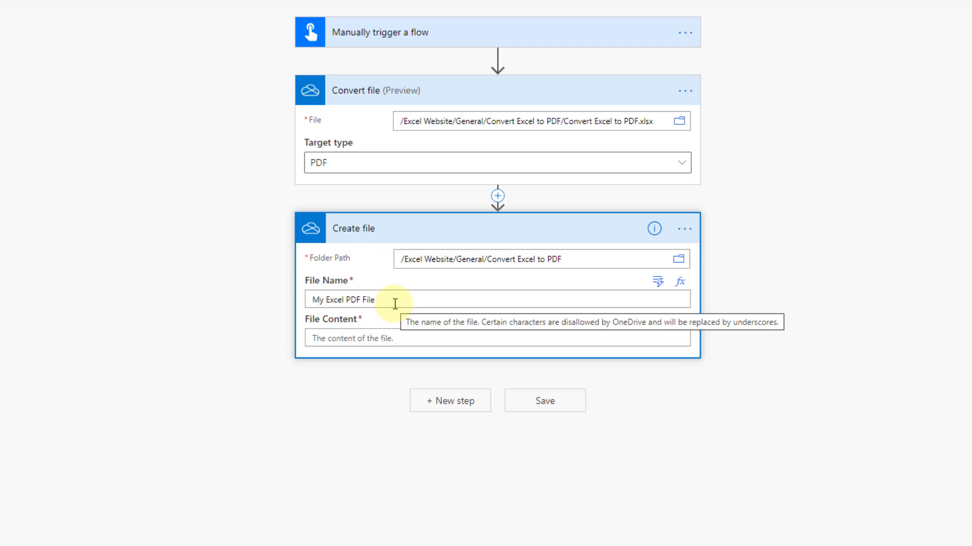
pyautogui.write('.pdf')
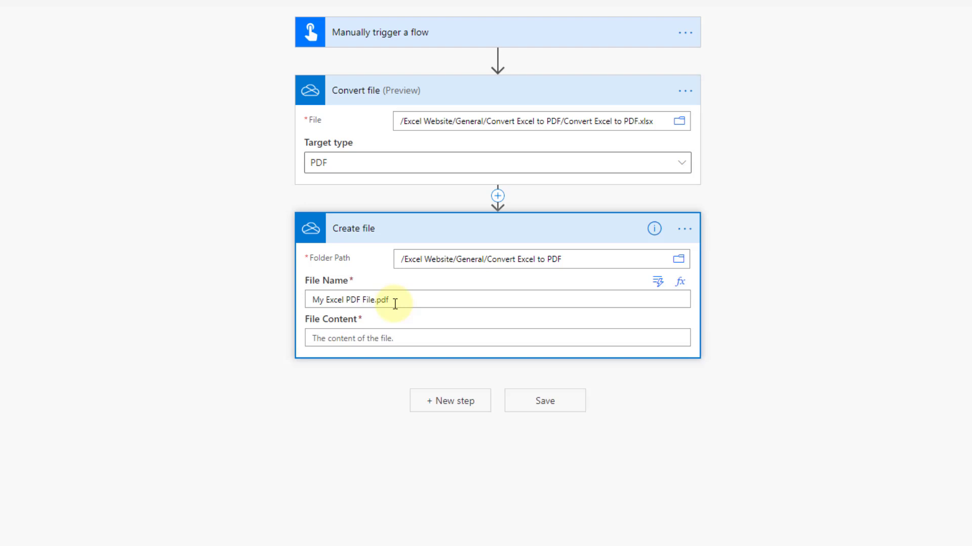
pyautogui.click(342, 334)
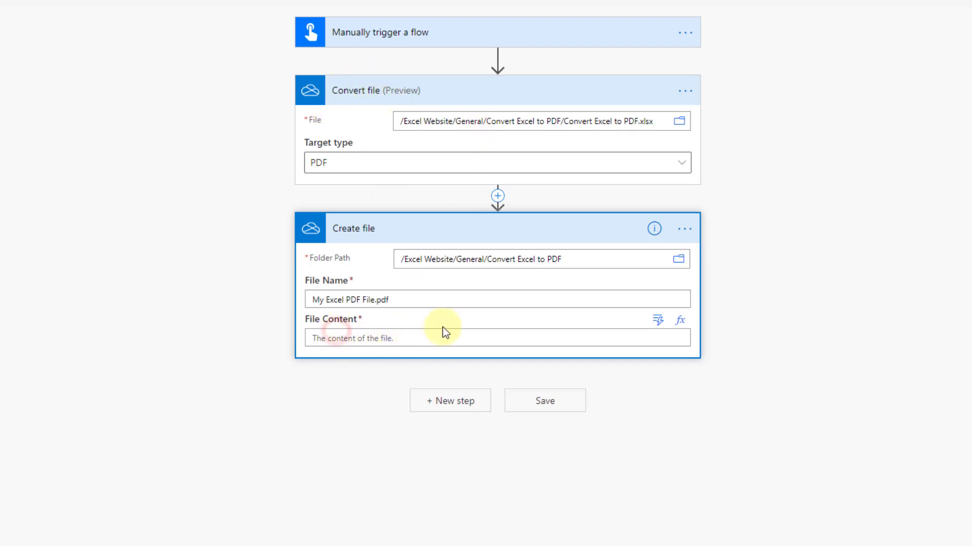
pyautogui.click(656, 319)
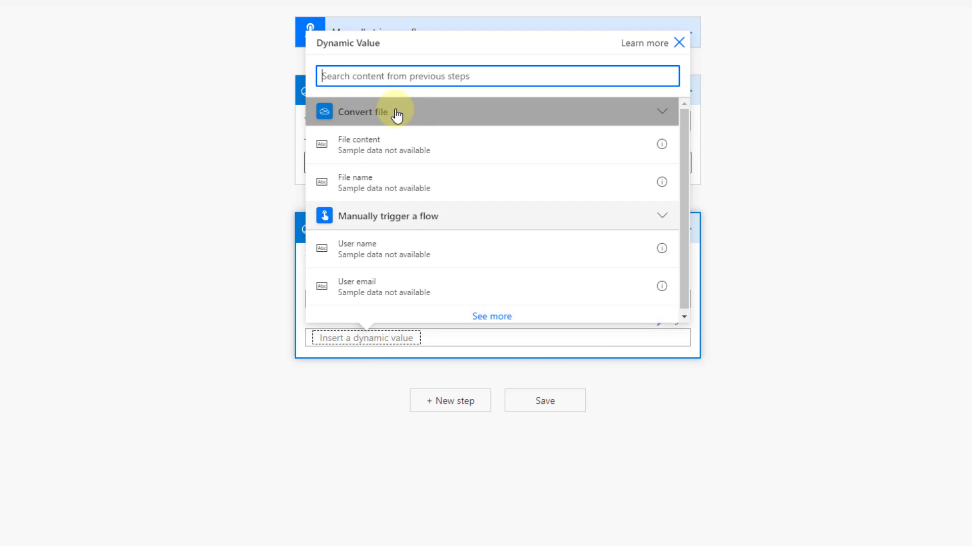
pyautogui.click(372, 145)
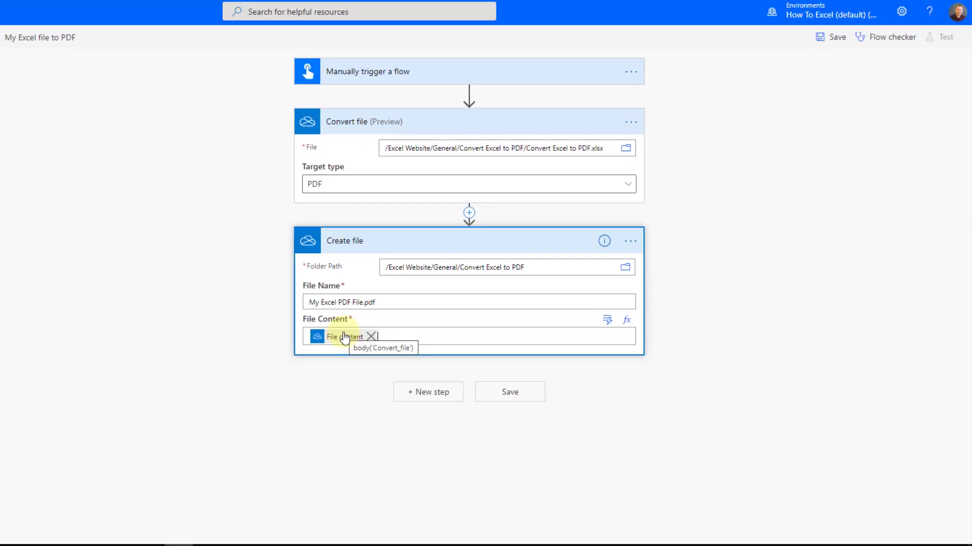
# Save and test-run the flow manually, then open the resulting My Excel PDF File.pdf from the output folder.
pyautogui.click(831, 40)
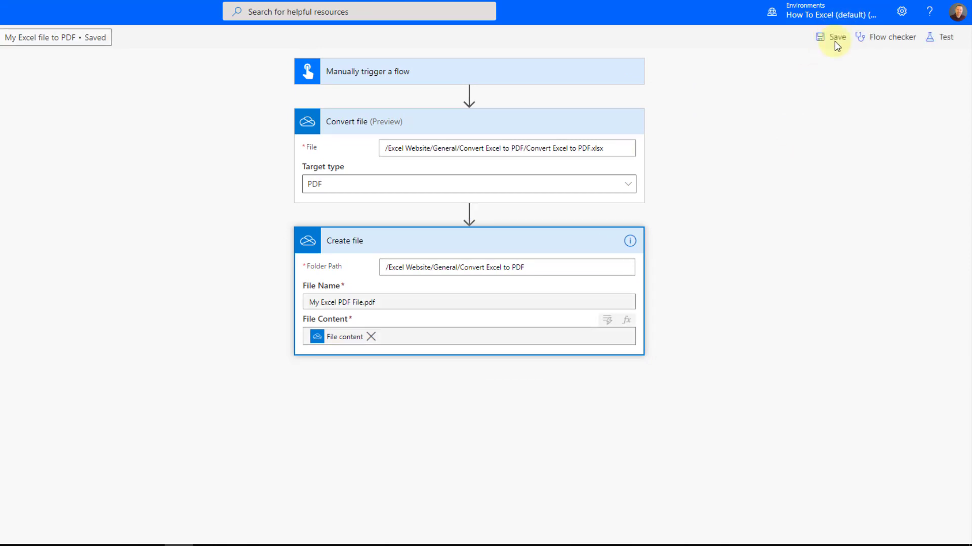
pyautogui.click(939, 37)
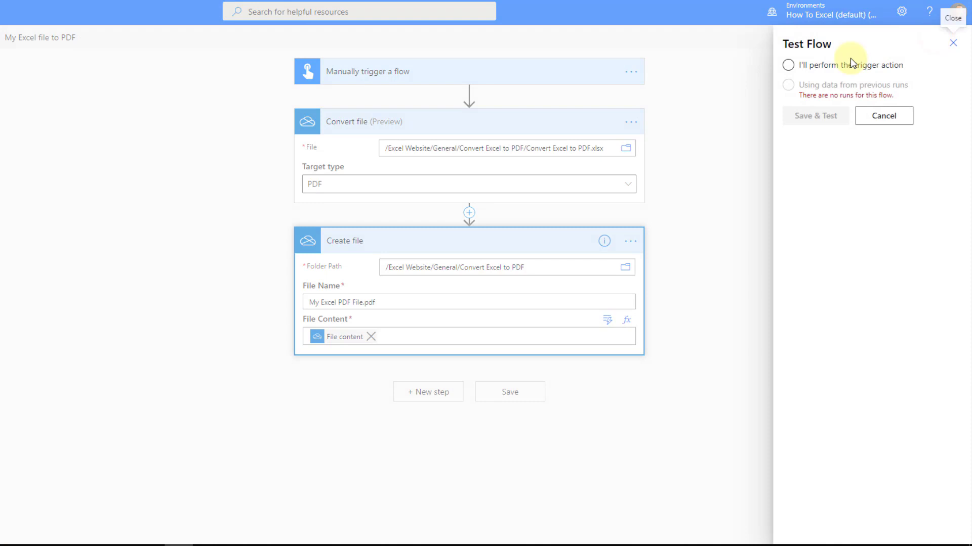
pyautogui.click(796, 65)
pyautogui.click(815, 116)
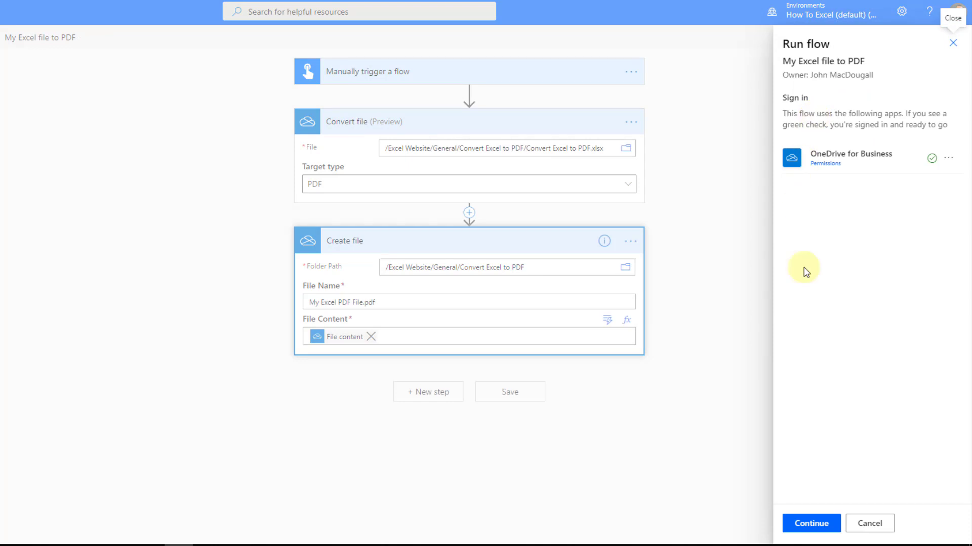
pyautogui.click(808, 522)
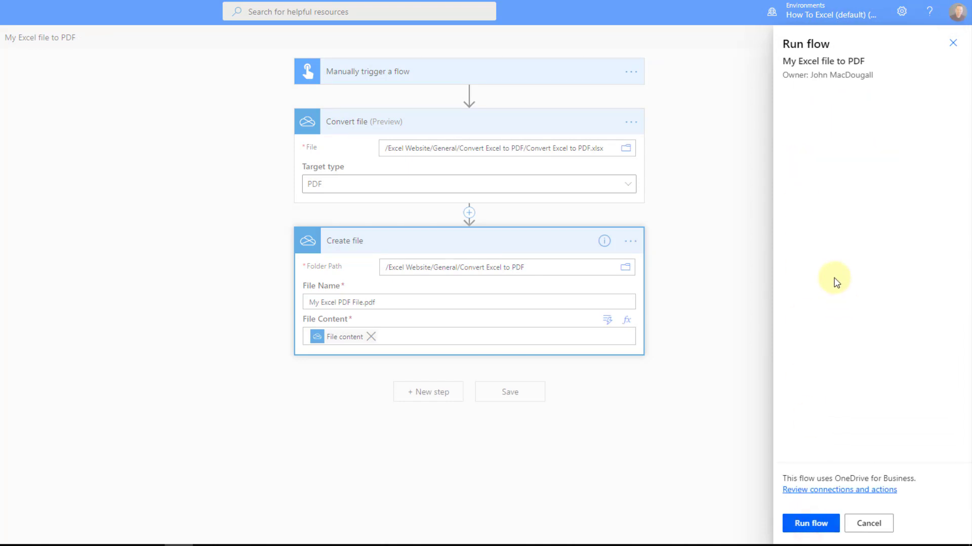
pyautogui.click(811, 523)
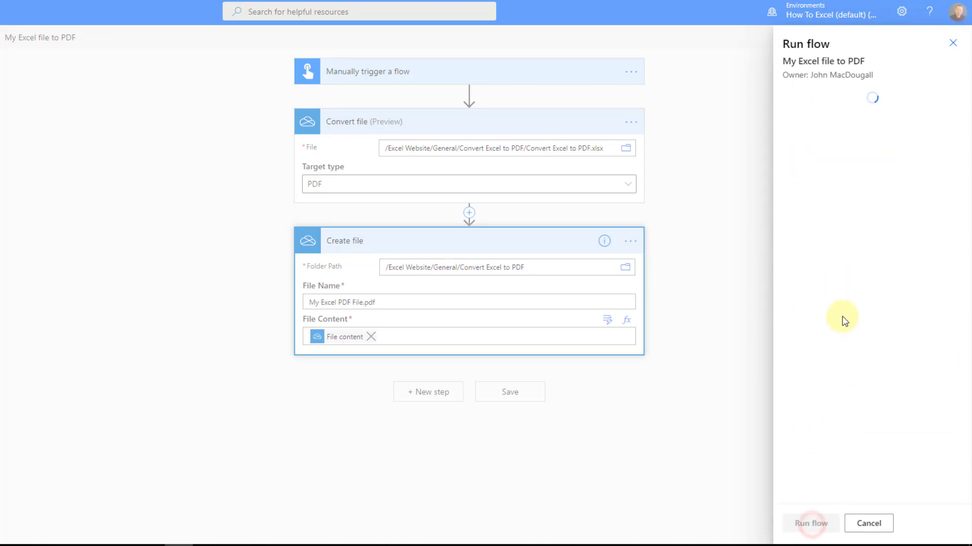
pyautogui.click(806, 524)
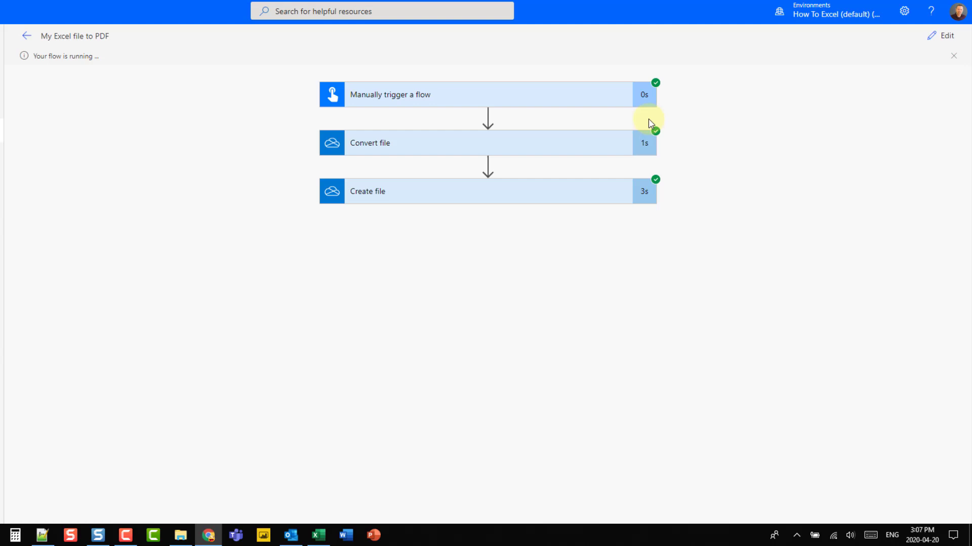
pyautogui.click(181, 535)
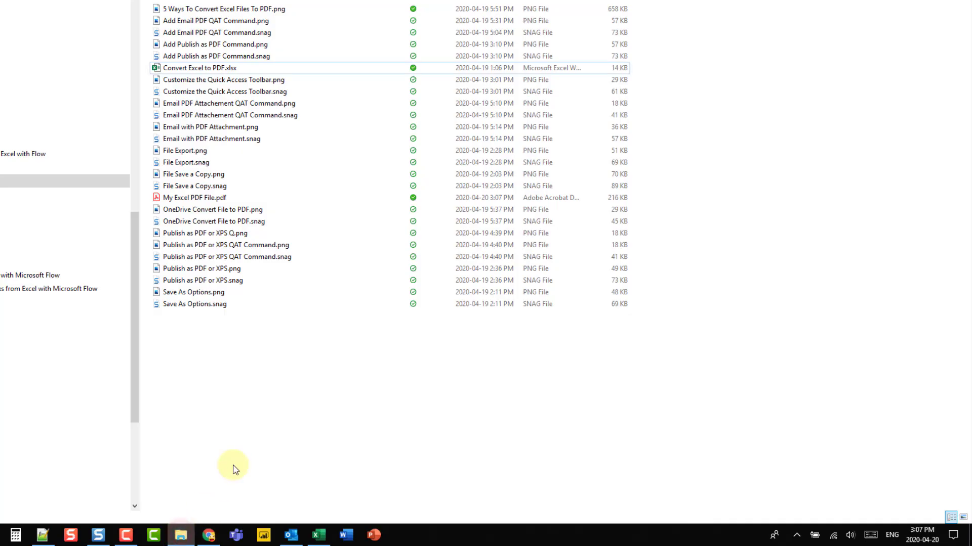
pyautogui.doubleClick(231, 197)
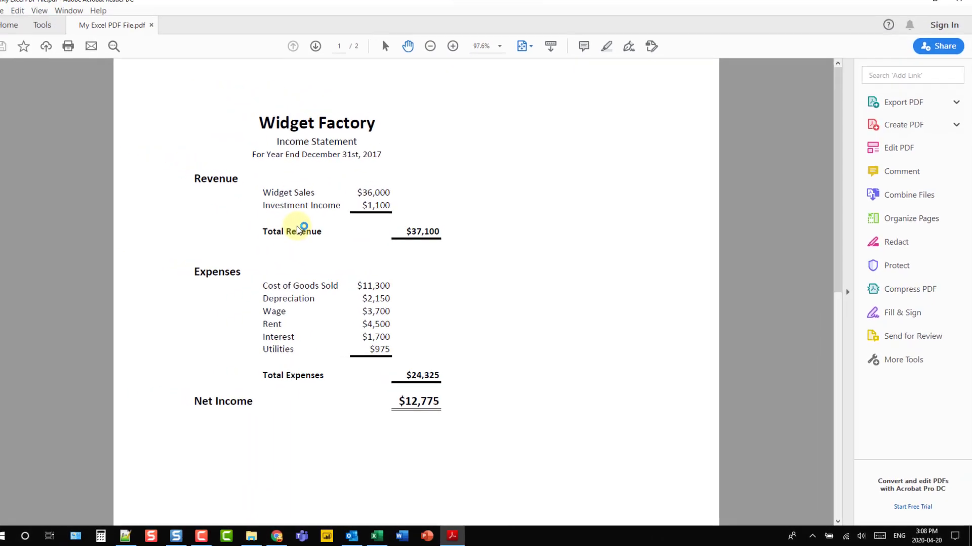
# Scroll through My Excel PDF File.pdf to check the Widget Factory income statement, net income $12,775.
pyautogui.scroll(-1, 305, 205)
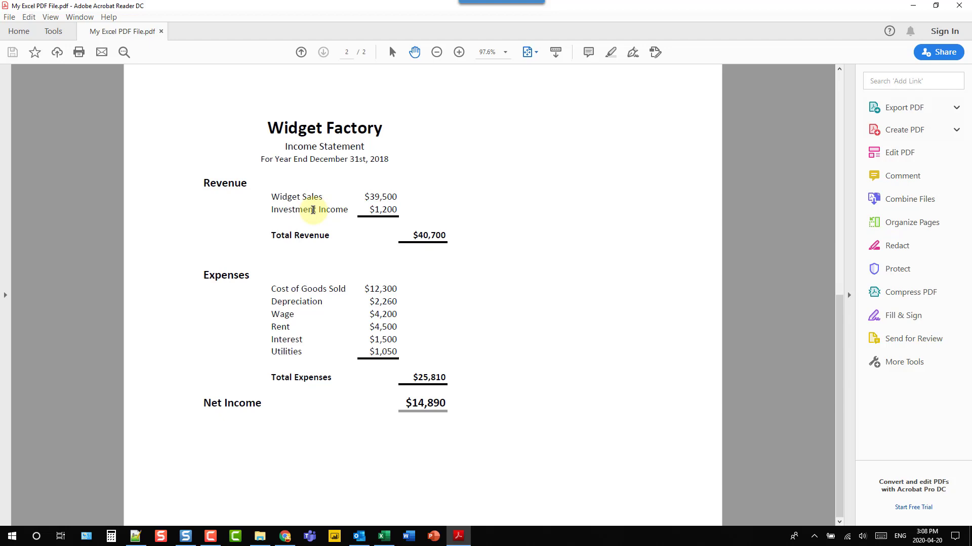
pyautogui.scroll(1, 312, 210)
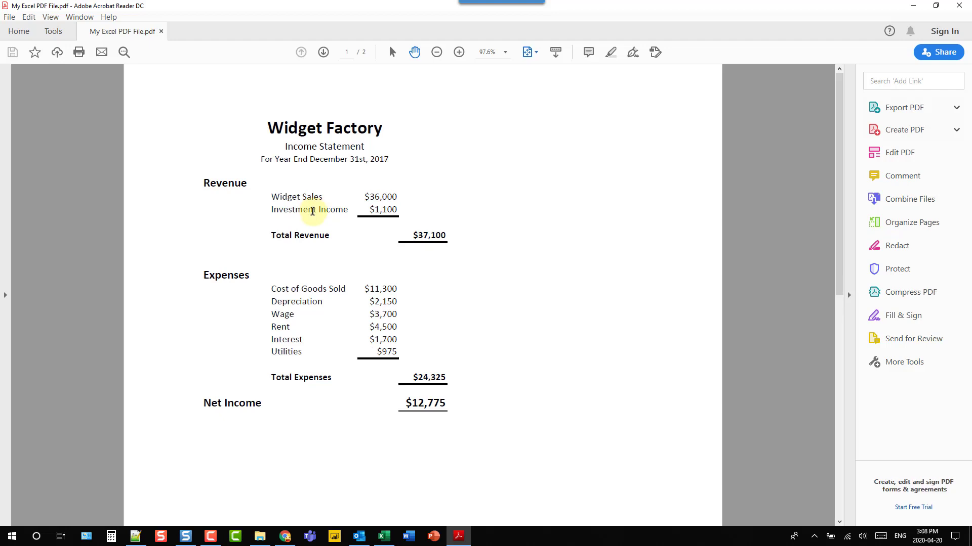